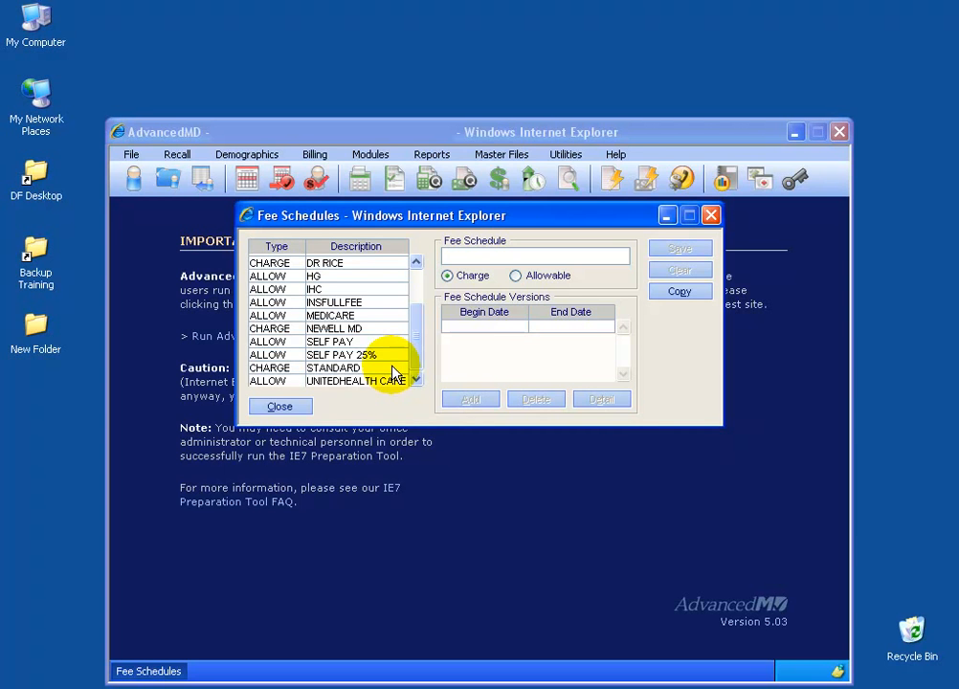
# Step: Open the details of the STANDARD charge fee schedule's PAST to FUTURE version and look through its charge codes
pyautogui.click(392, 369)
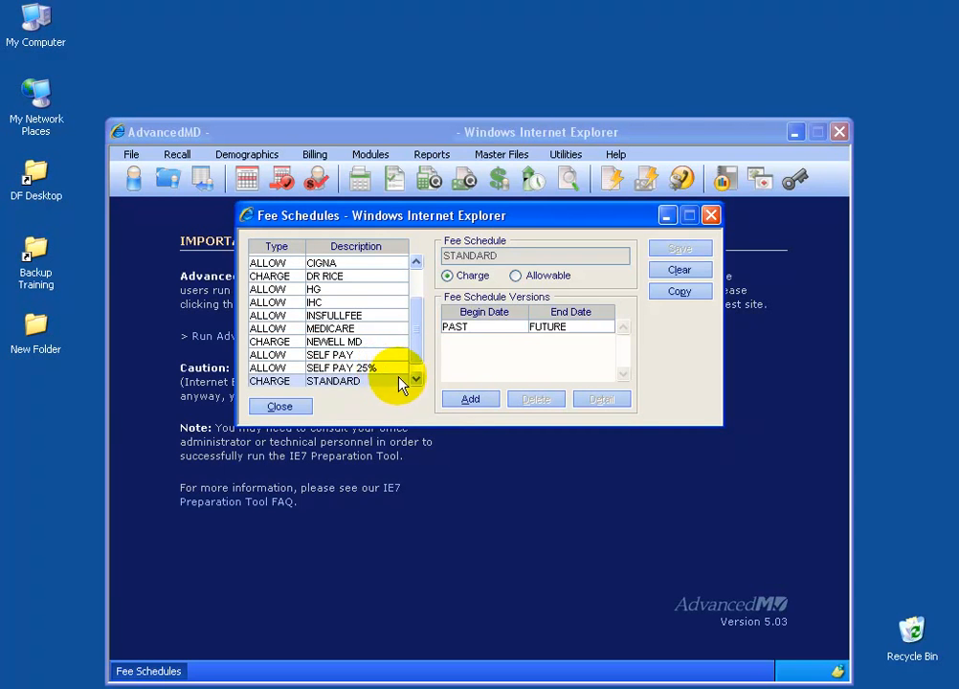
pyautogui.click(415, 378)
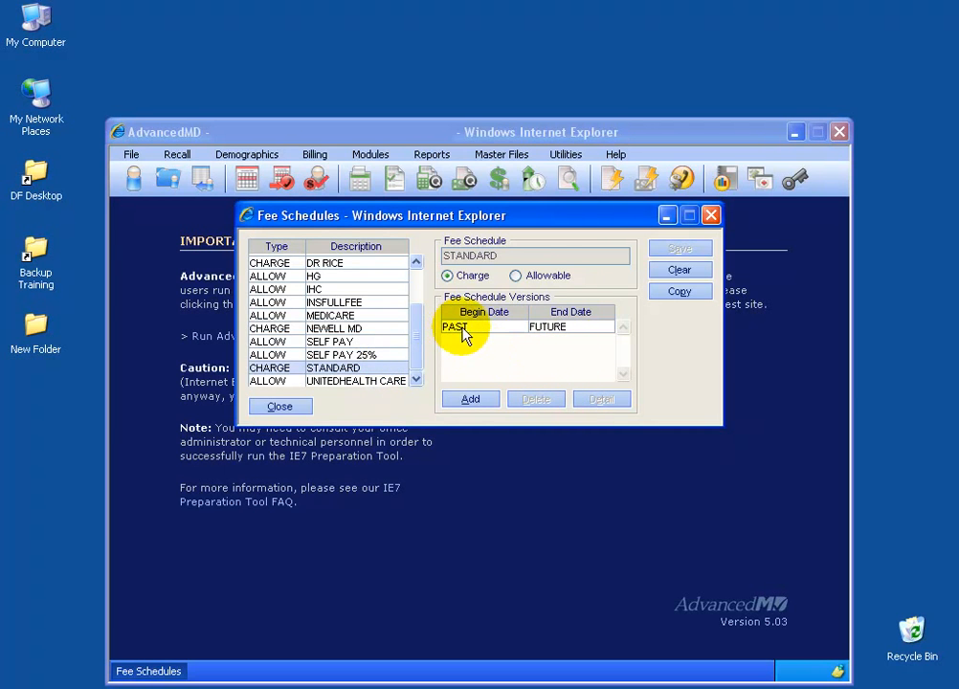
pyautogui.click(548, 330)
pyautogui.click(597, 402)
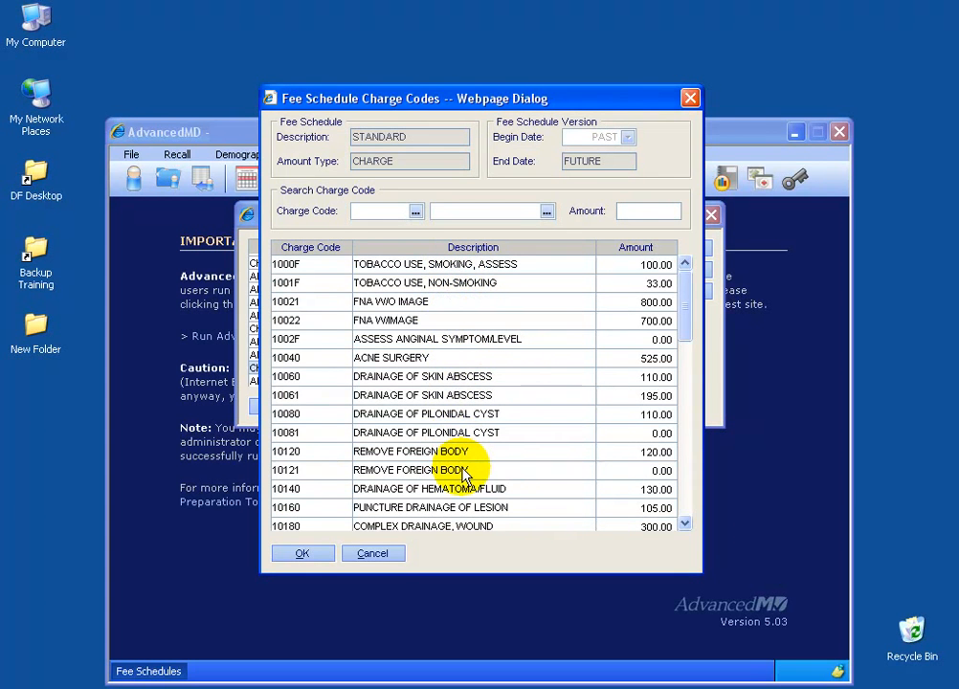
pyautogui.moveTo(685, 317); pyautogui.dragTo(687, 501)
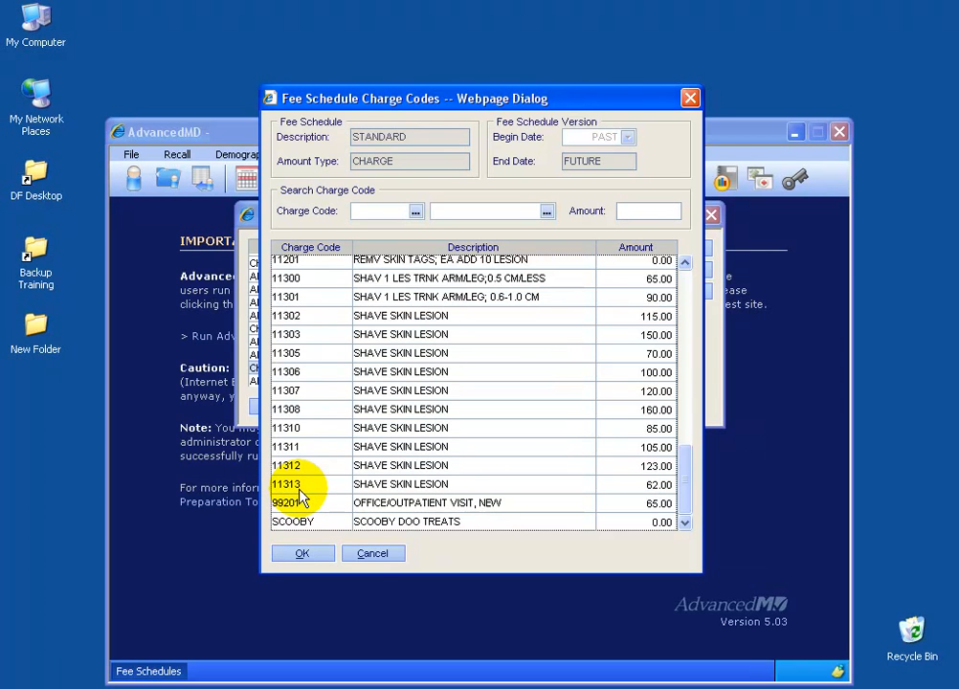
# Step: Search the fee schedule for charge code 11313
pyautogui.click(369, 210)
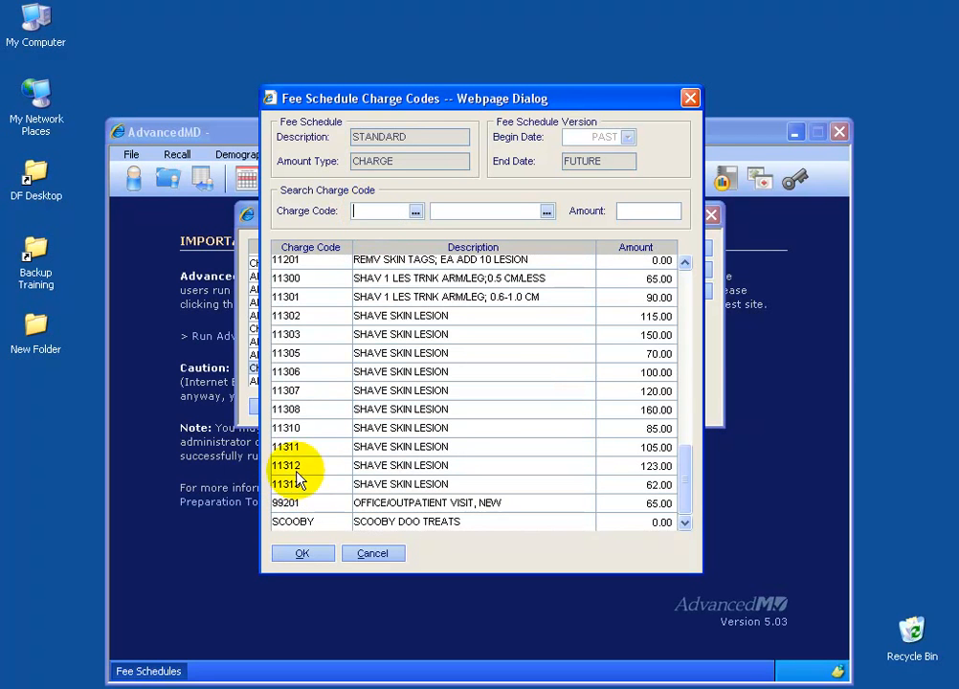
pyautogui.write('11313')
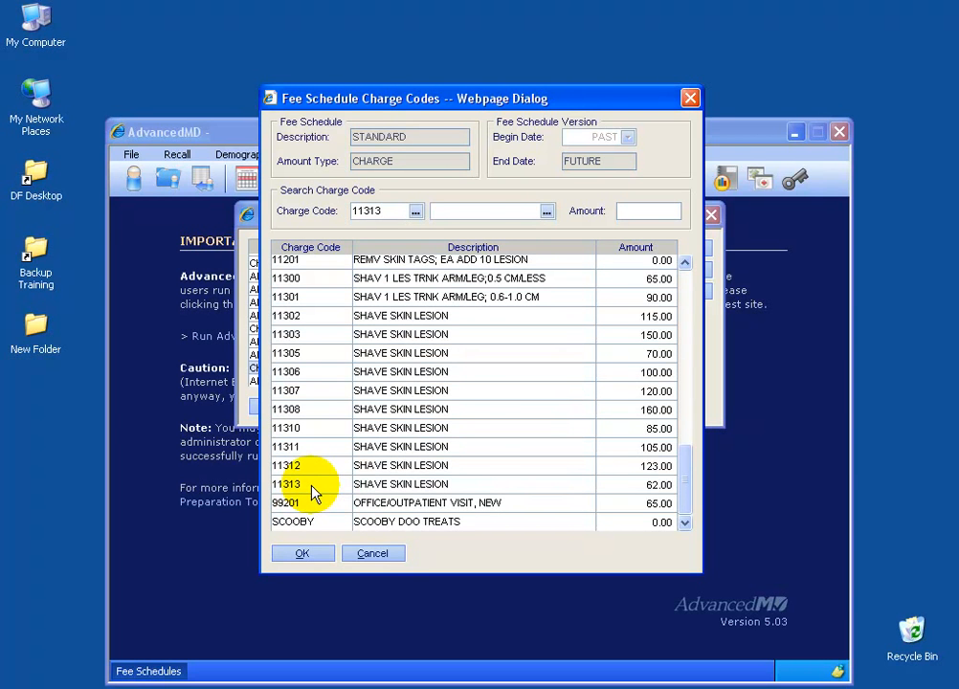
pyautogui.press('Tab')
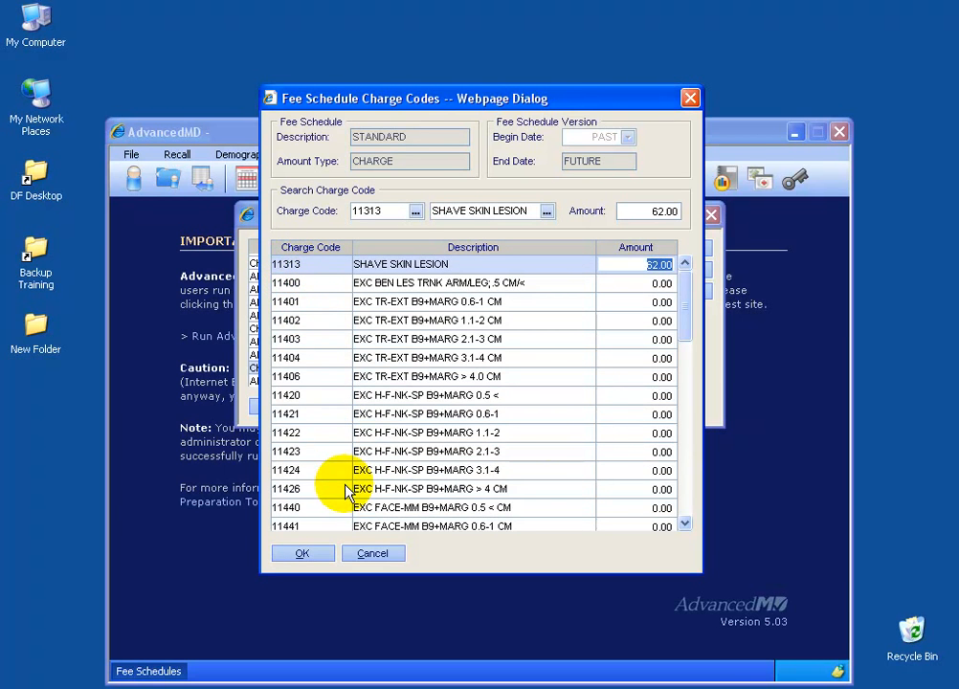
# Step: Set the amount of charge code 11420 to 65 and of 11421 to 125, and save the STANDARD fee changes
pyautogui.moveTo(684, 325); pyautogui.dragTo(684, 337)
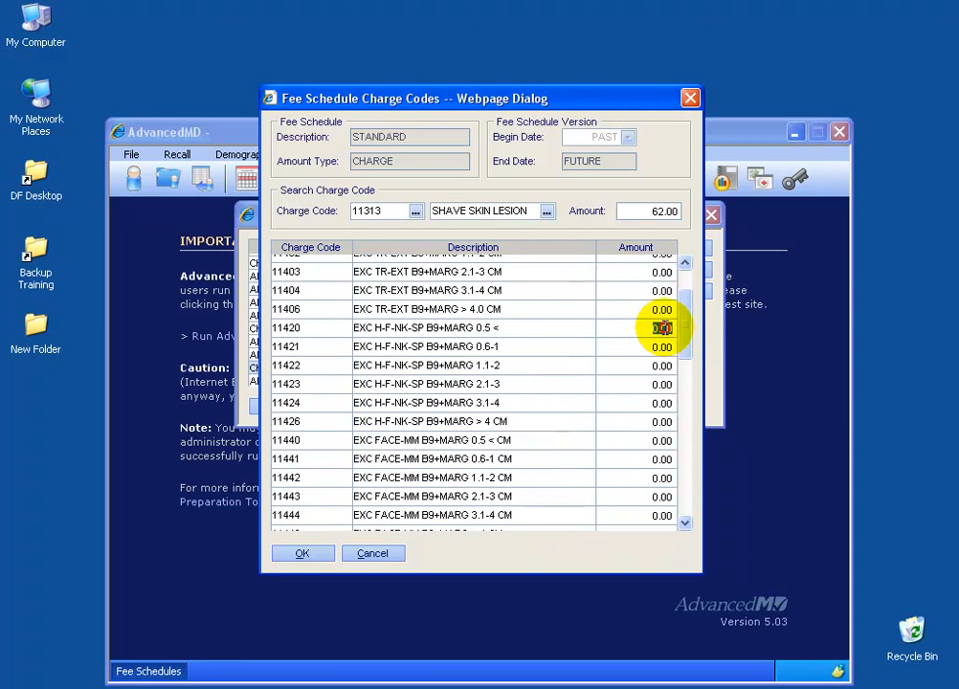
pyautogui.click(664, 327)
pyautogui.write('65')
pyautogui.press('Tab')
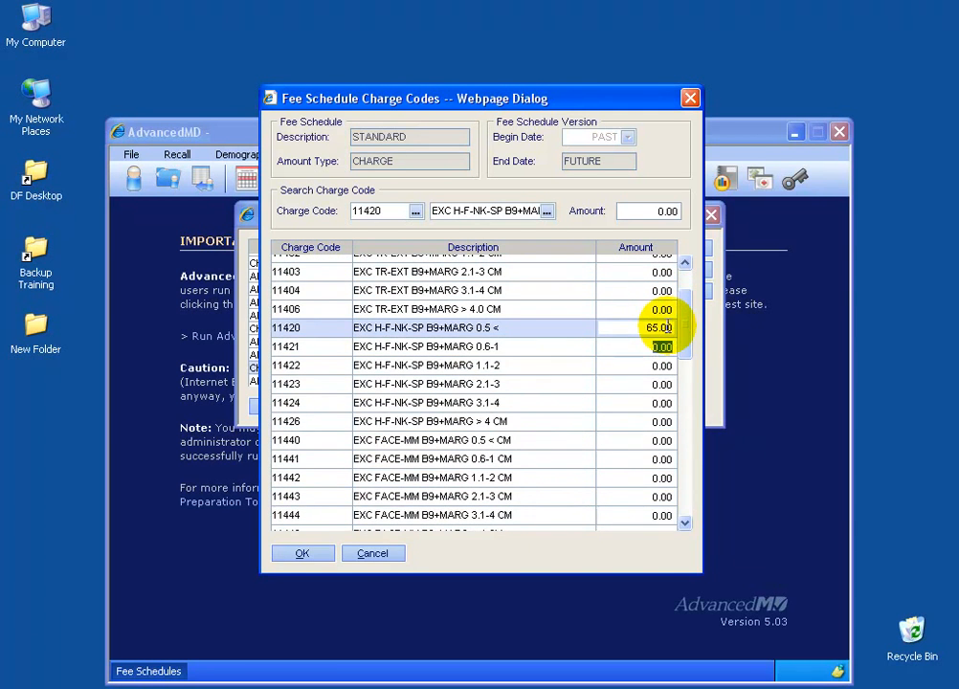
pyautogui.write('125')
pyautogui.press('Tab')
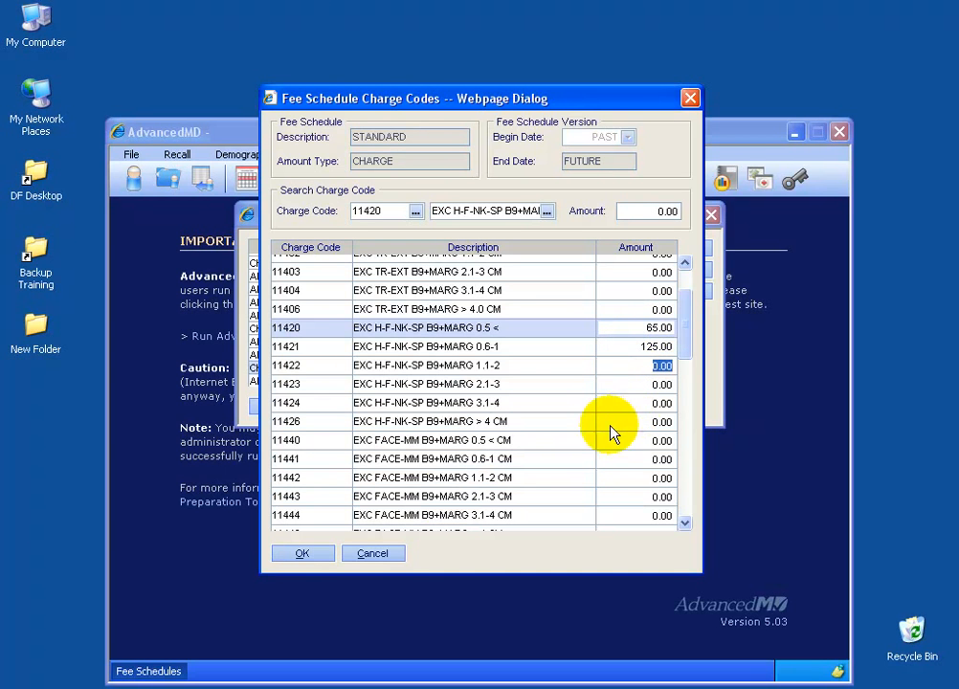
pyautogui.click(308, 554)
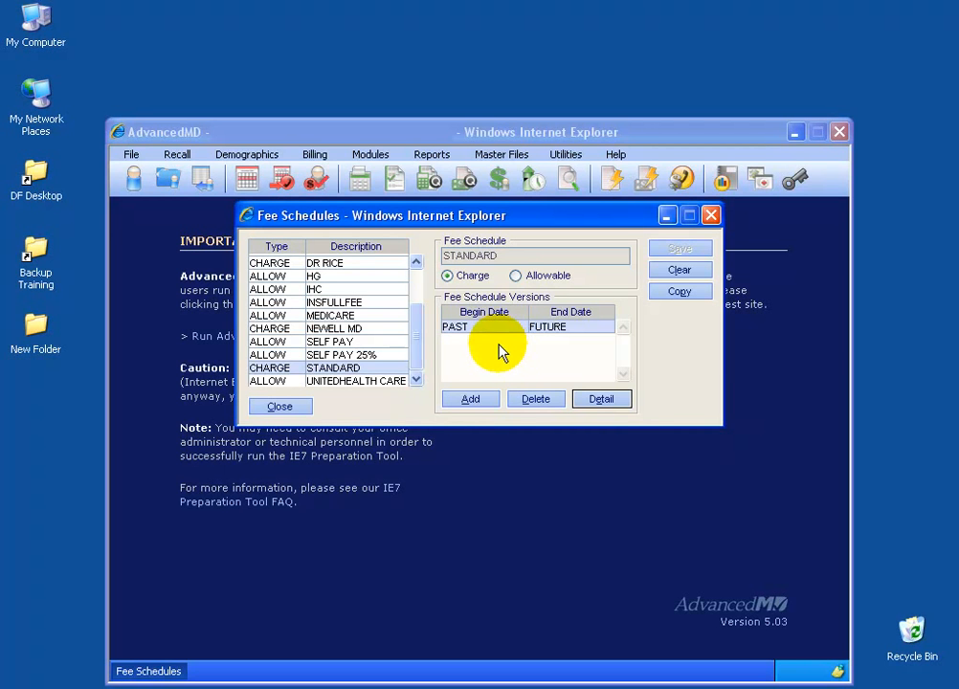
# Step: Add a STANDARD version beginning 01/01/2007, copying the PAST - FUTURE charge fees with all charges increased by 5%
pyautogui.click(469, 400)
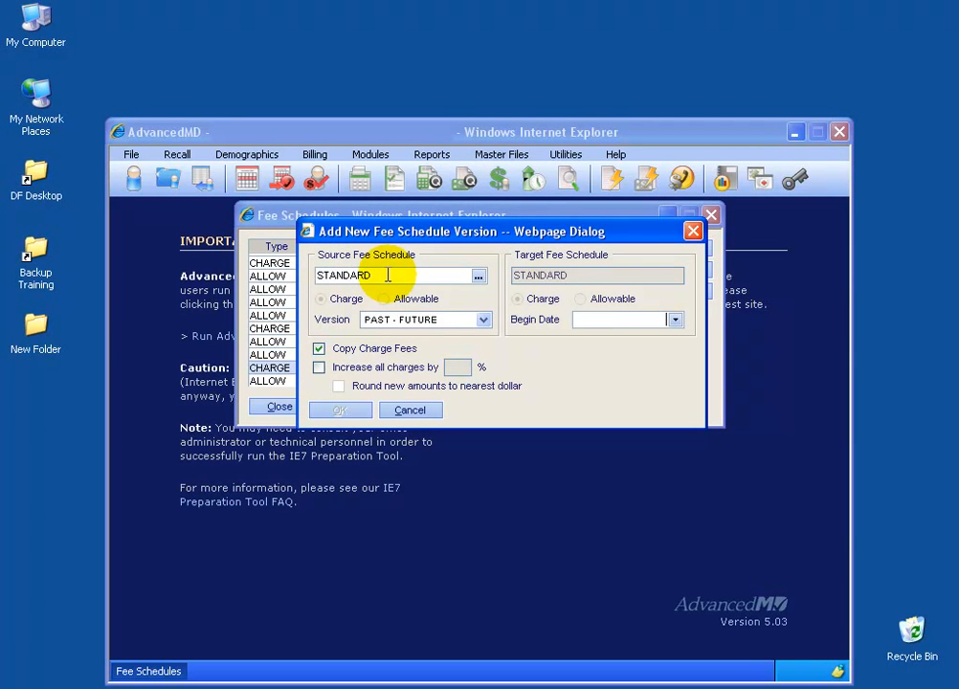
pyautogui.click(483, 319)
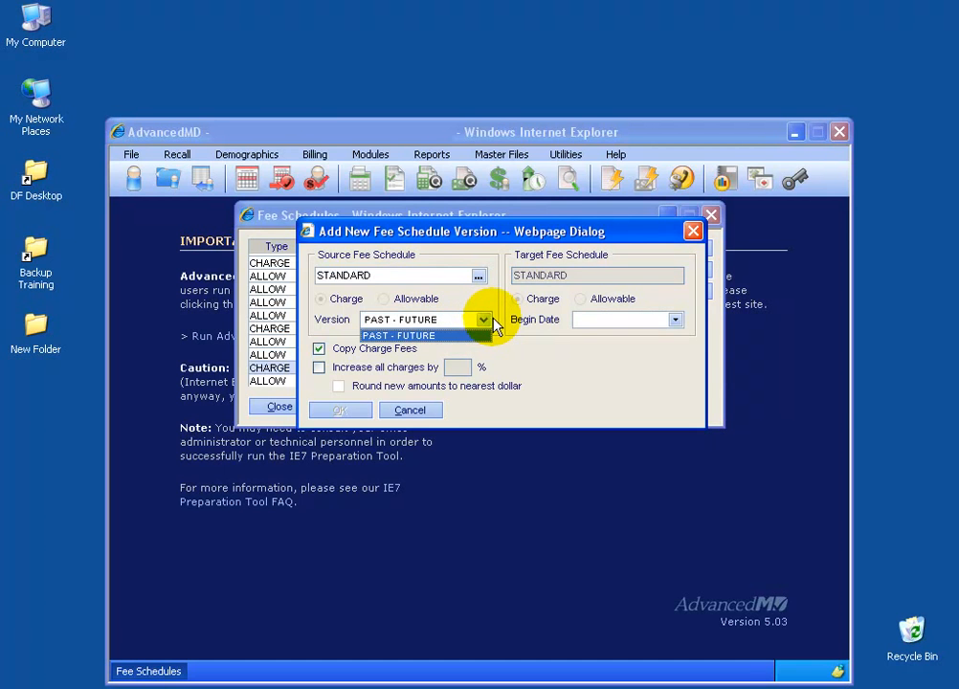
pyautogui.click(496, 320)
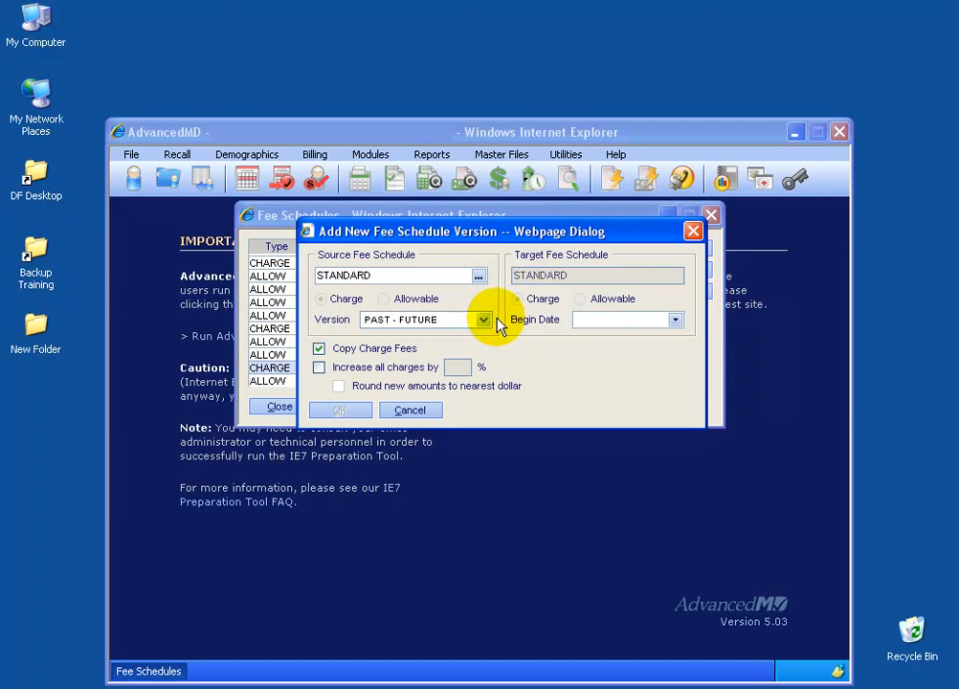
pyautogui.click(674, 320)
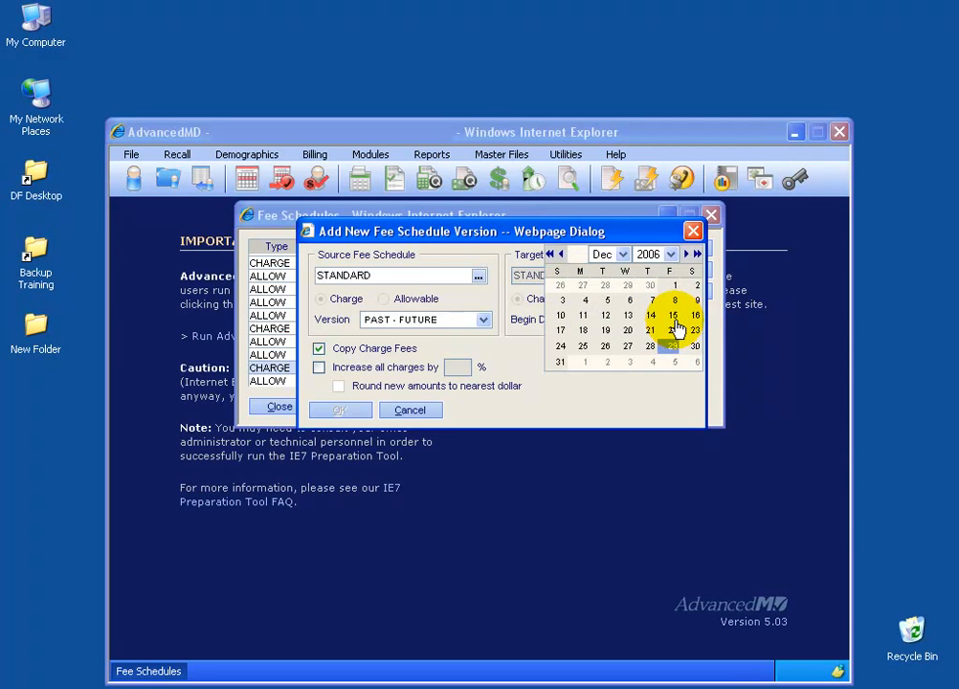
pyautogui.click(584, 362)
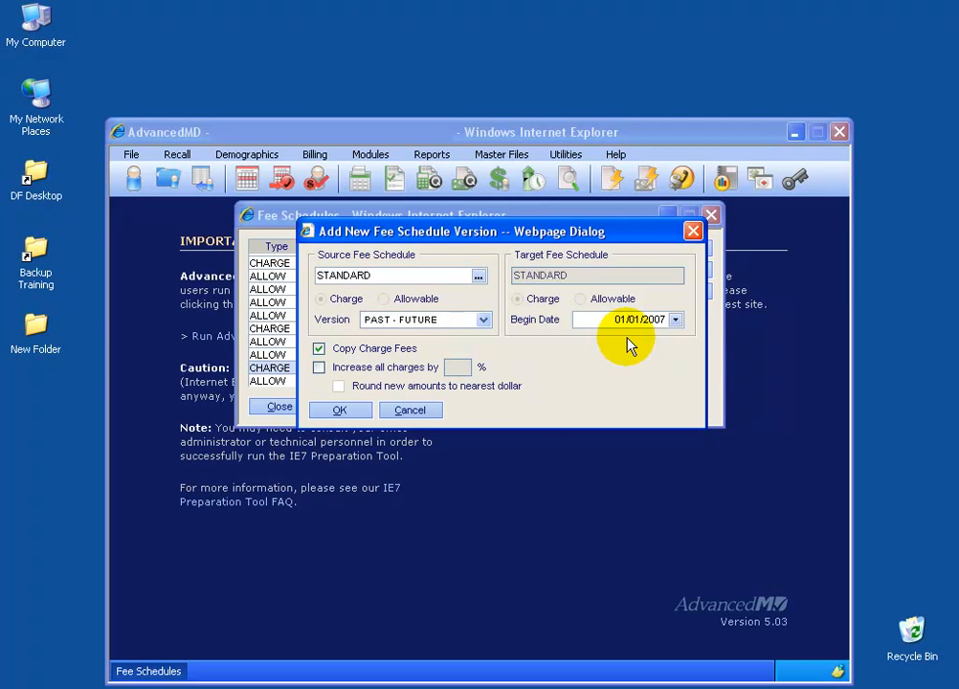
pyautogui.click(320, 367)
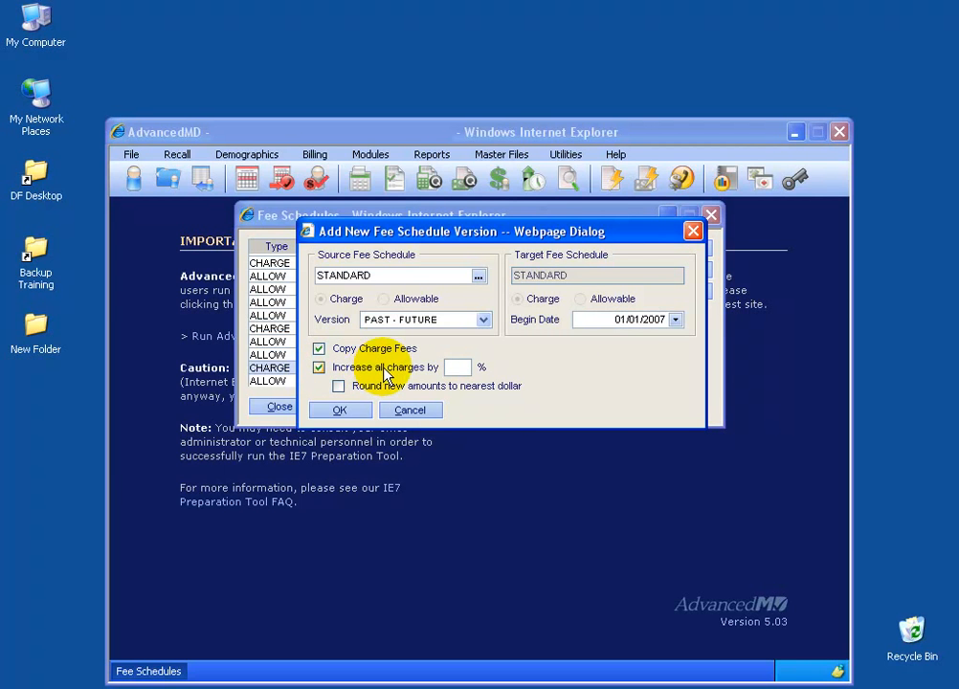
pyautogui.write('5')
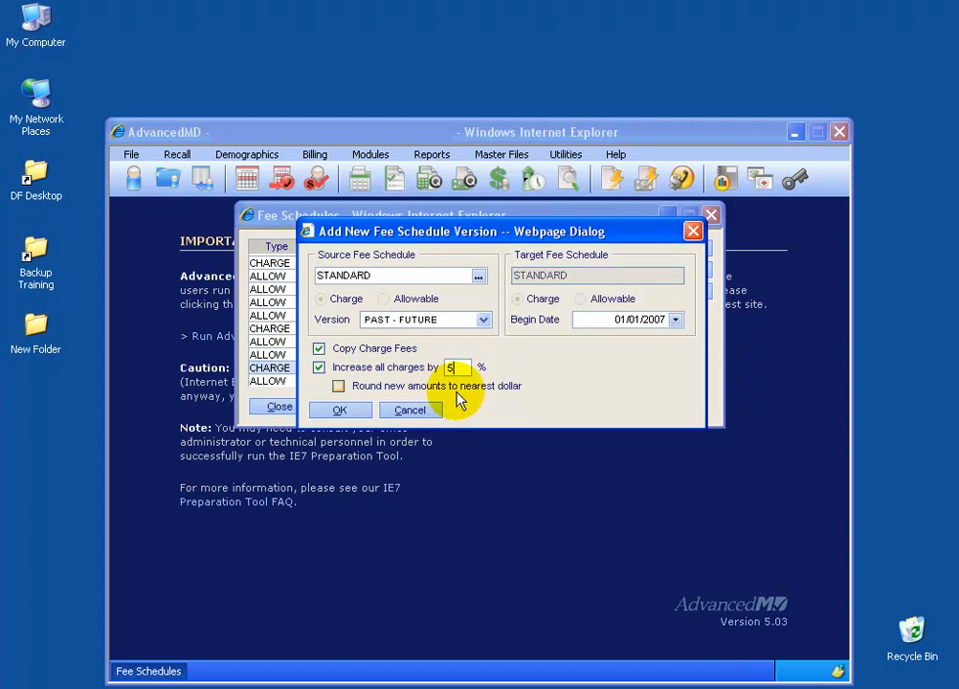
pyautogui.click(342, 408)
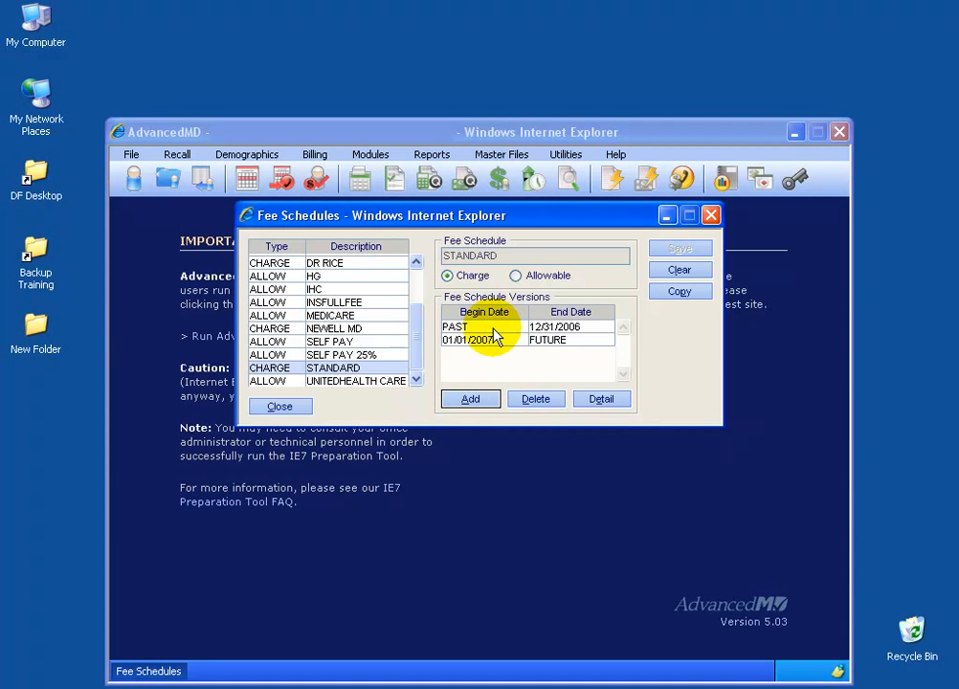
# Step: Copy the STANDARD version PAST - 12/31/2006 to a new charge fee schedule named after the doctor
pyautogui.click(493, 337)
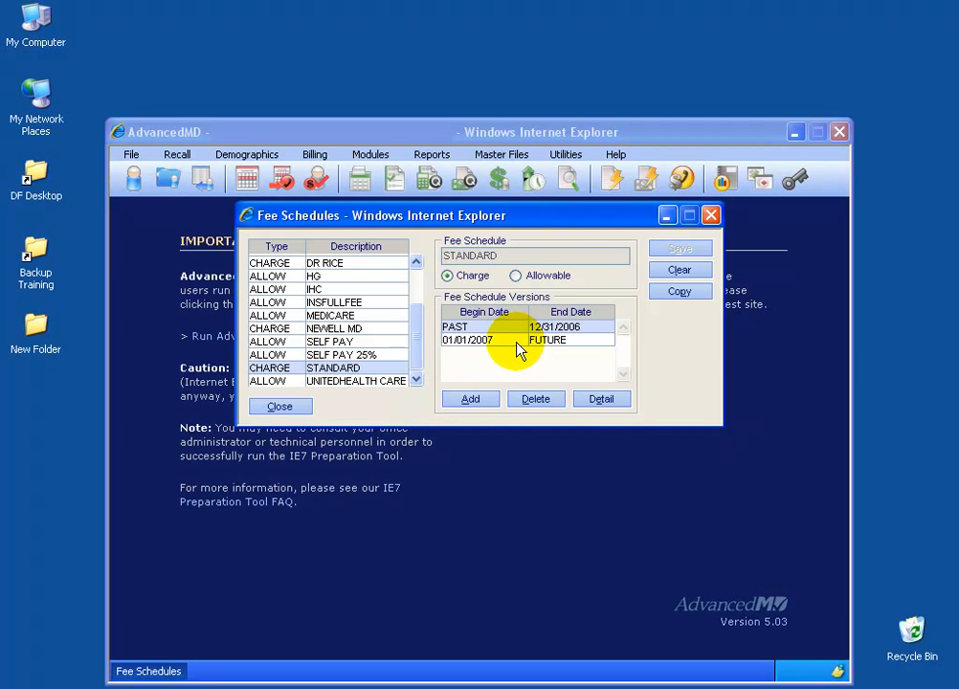
pyautogui.click(516, 340)
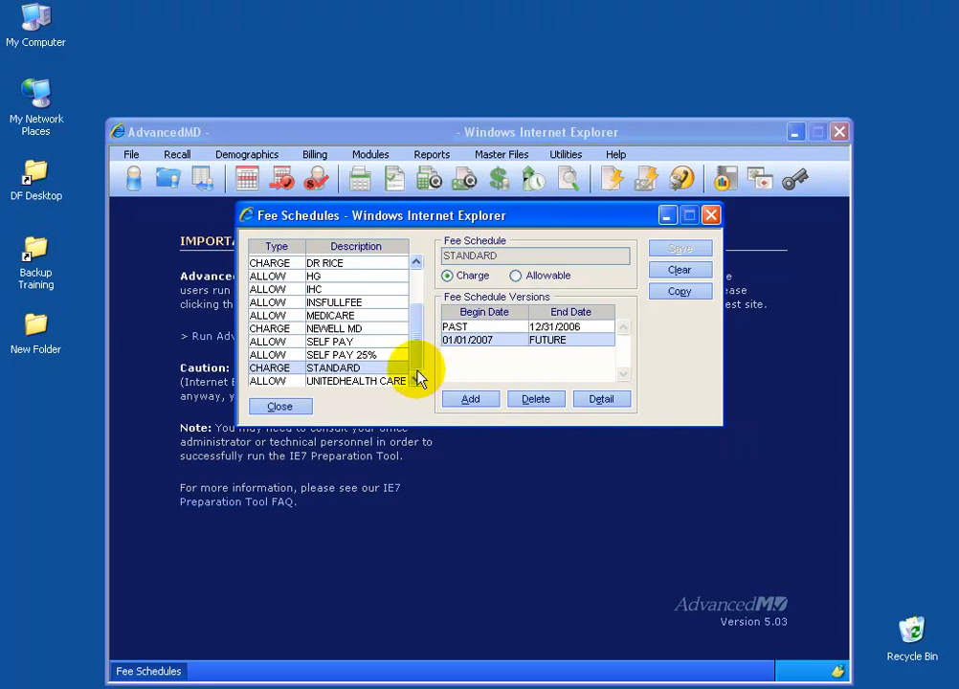
pyautogui.click(515, 328)
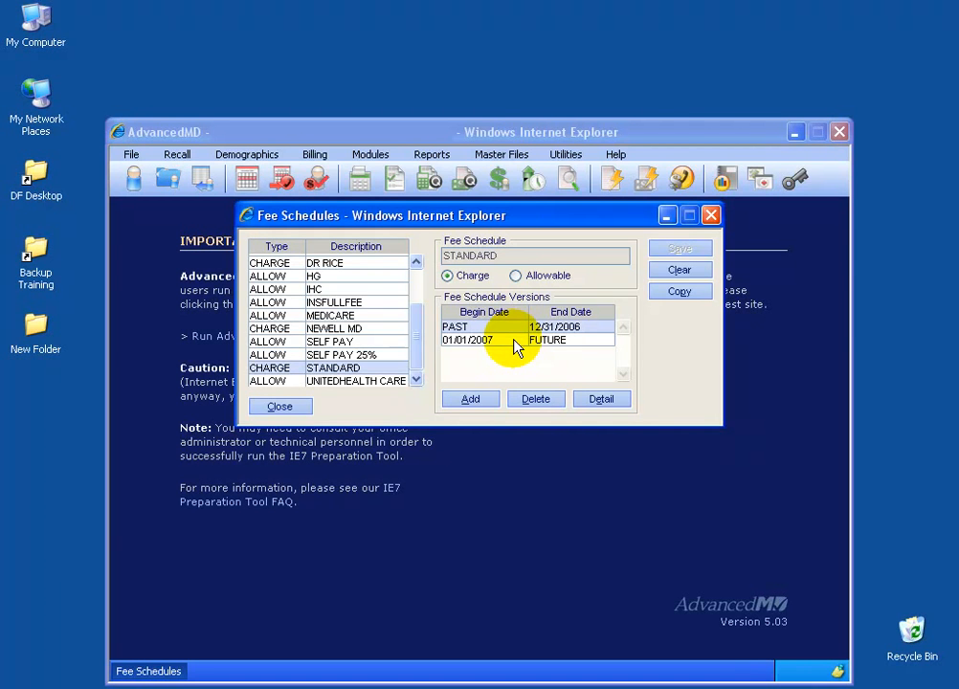
pyautogui.click(679, 291)
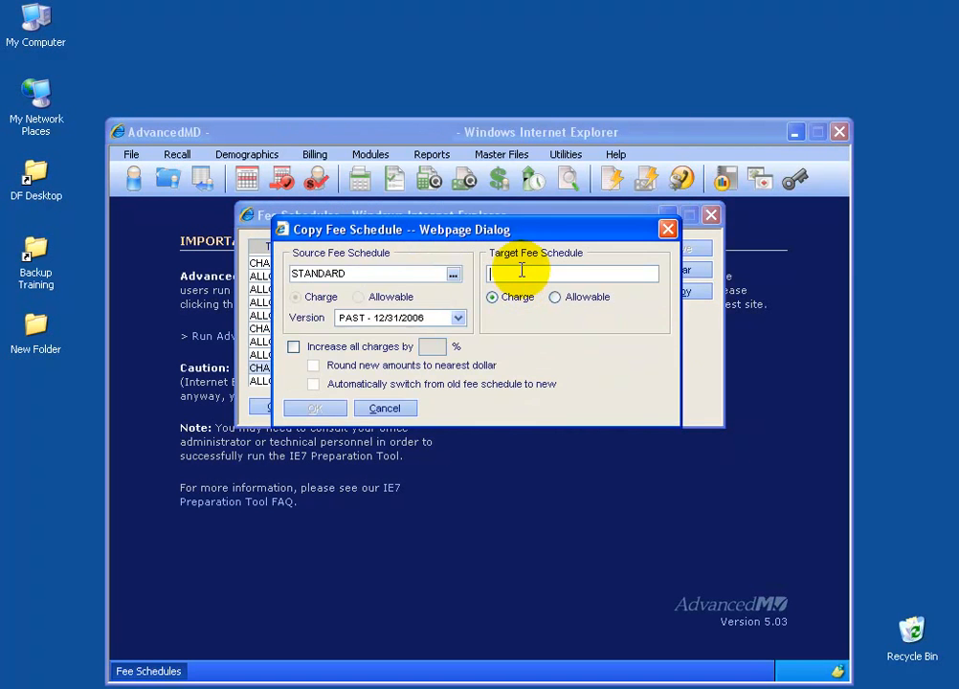
pyautogui.write('DR. BOB')
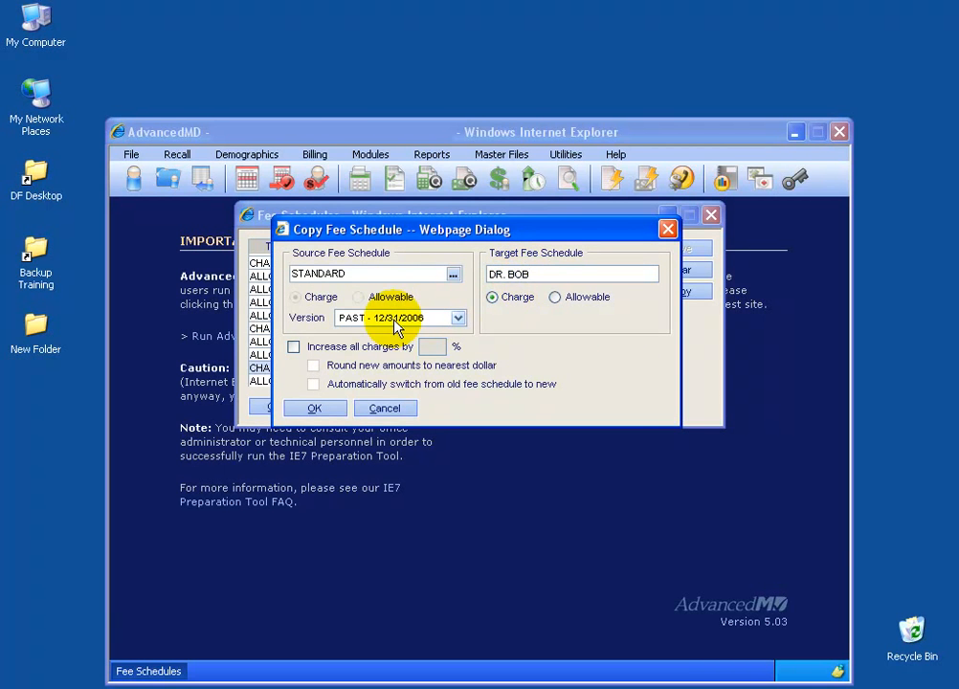
pyautogui.click(337, 409)
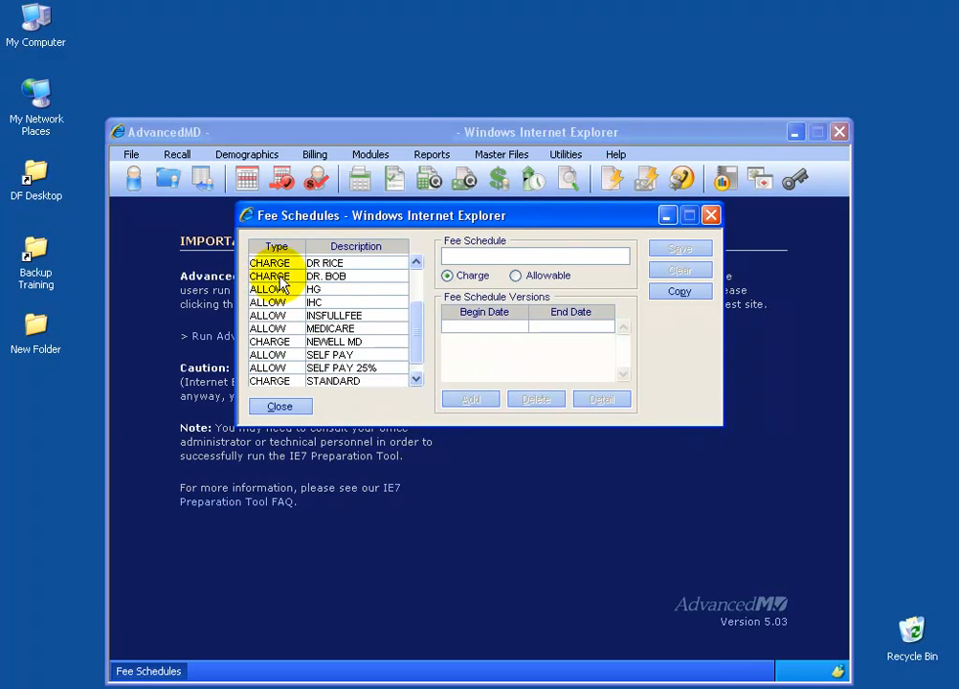
# Step: In the new doctor fee schedule's PAST to FUTURE version, set the amount of charge code 1000F to 125 and save
pyautogui.click(322, 278)
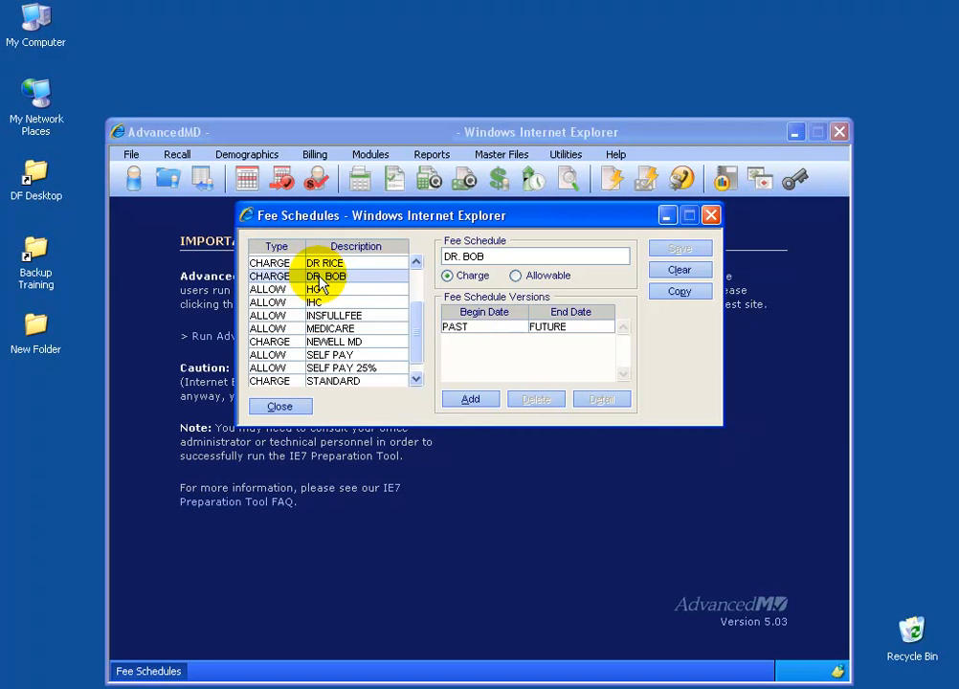
pyautogui.click(467, 329)
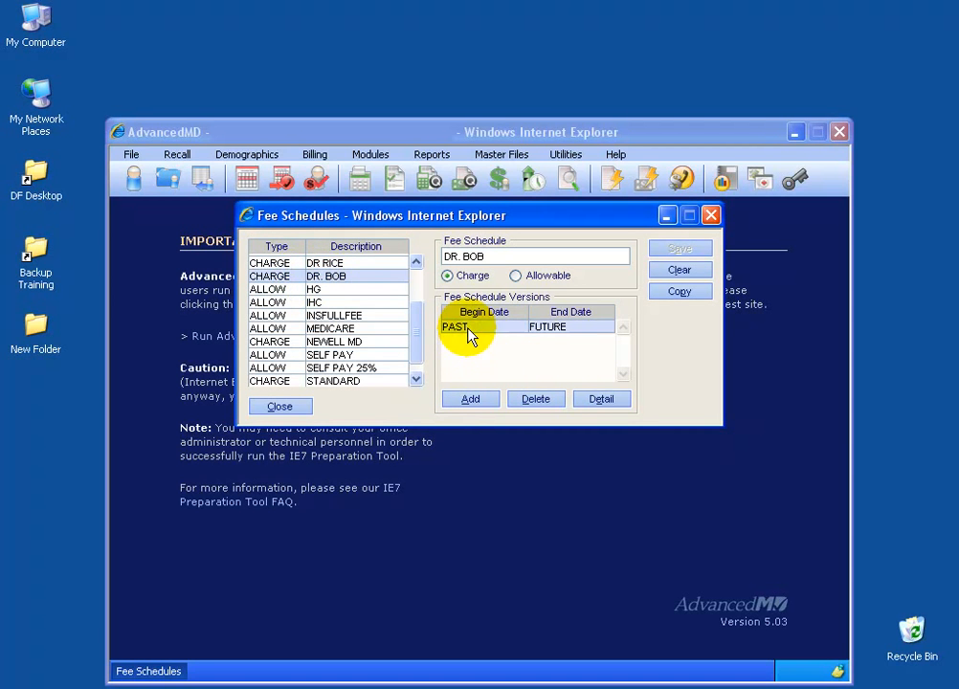
pyautogui.click(593, 399)
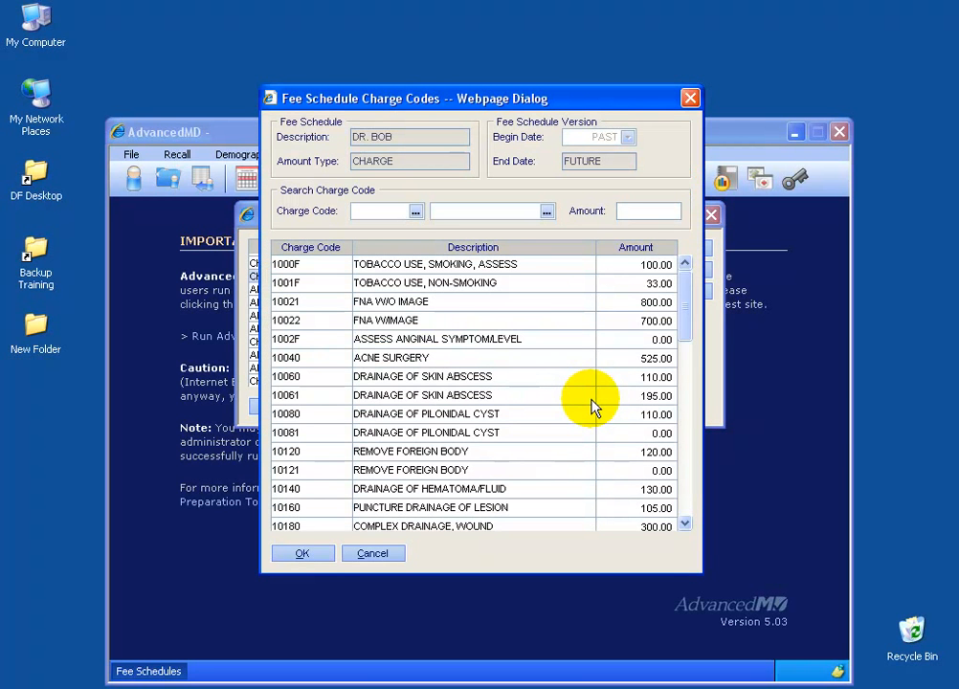
pyautogui.click(641, 266)
pyautogui.write('125')
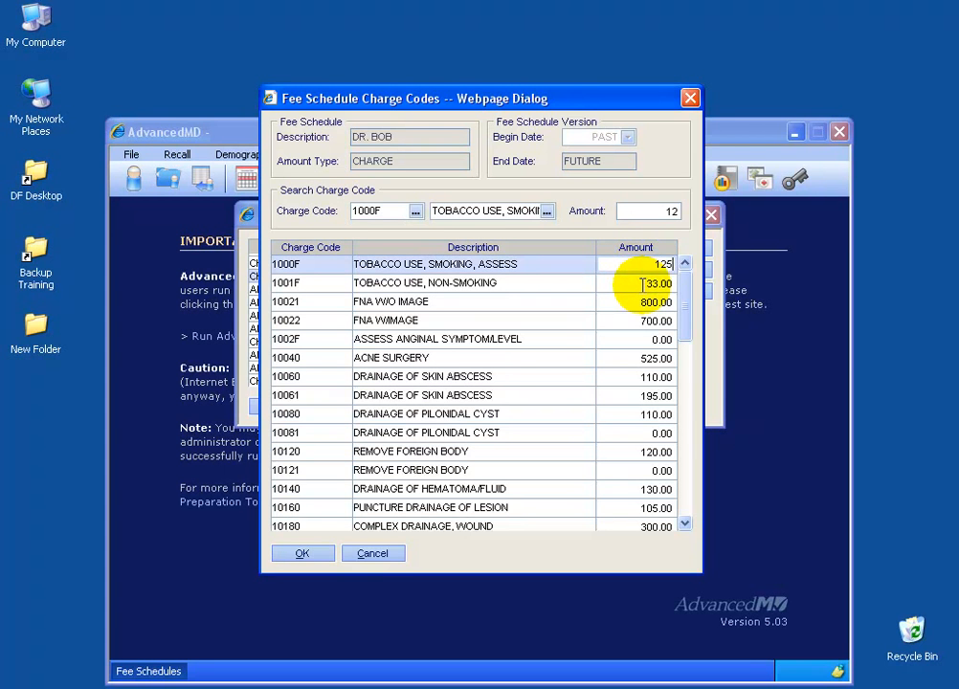
pyautogui.click(641, 284)
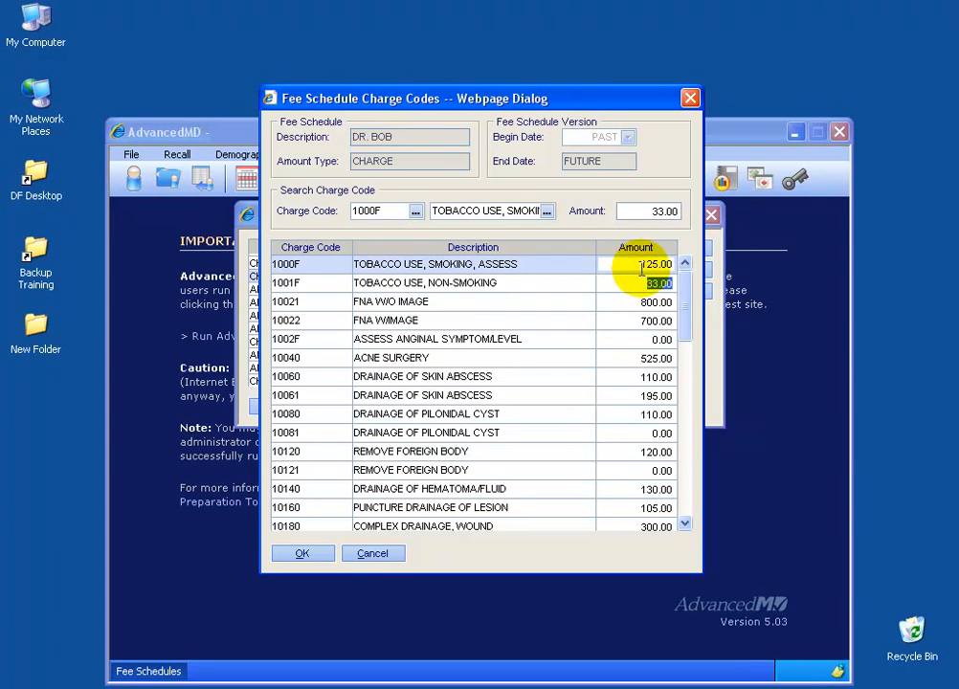
pyautogui.click(311, 554)
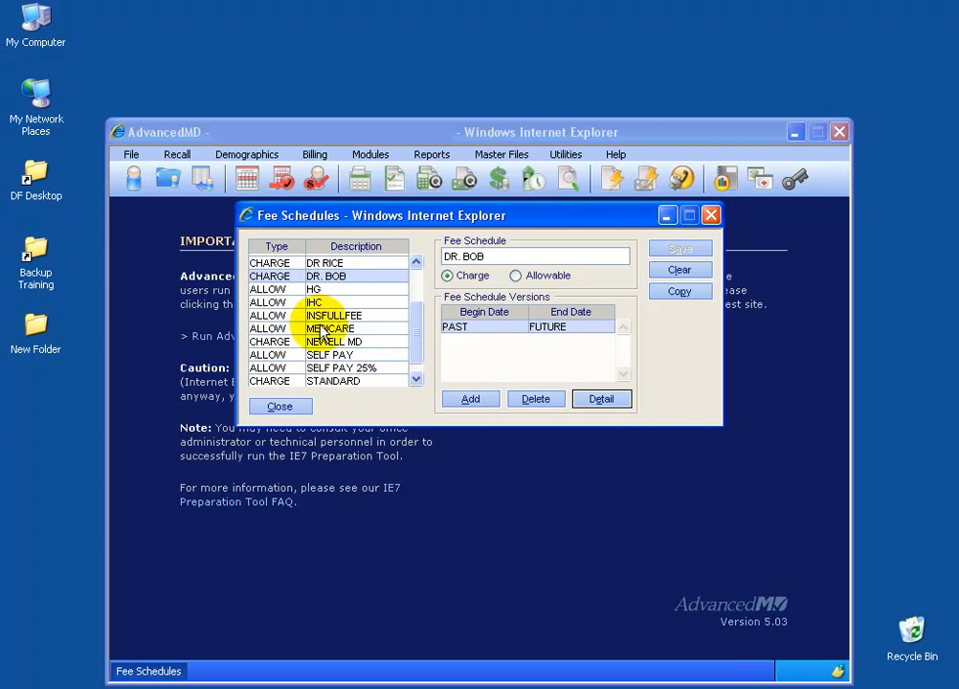
# Step: In the ALLOWABLE fee schedule's PAST to FUTURE version, set the amount of charge code 1000F to 125 and save
pyautogui.moveTo(418, 327); pyautogui.dragTo(415, 264)
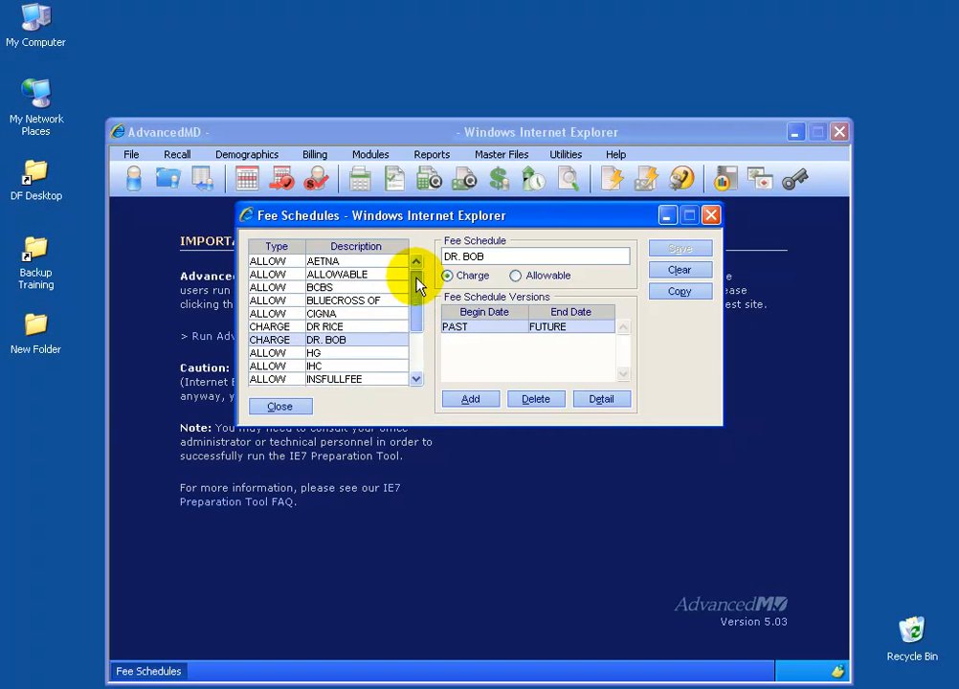
pyautogui.click(302, 275)
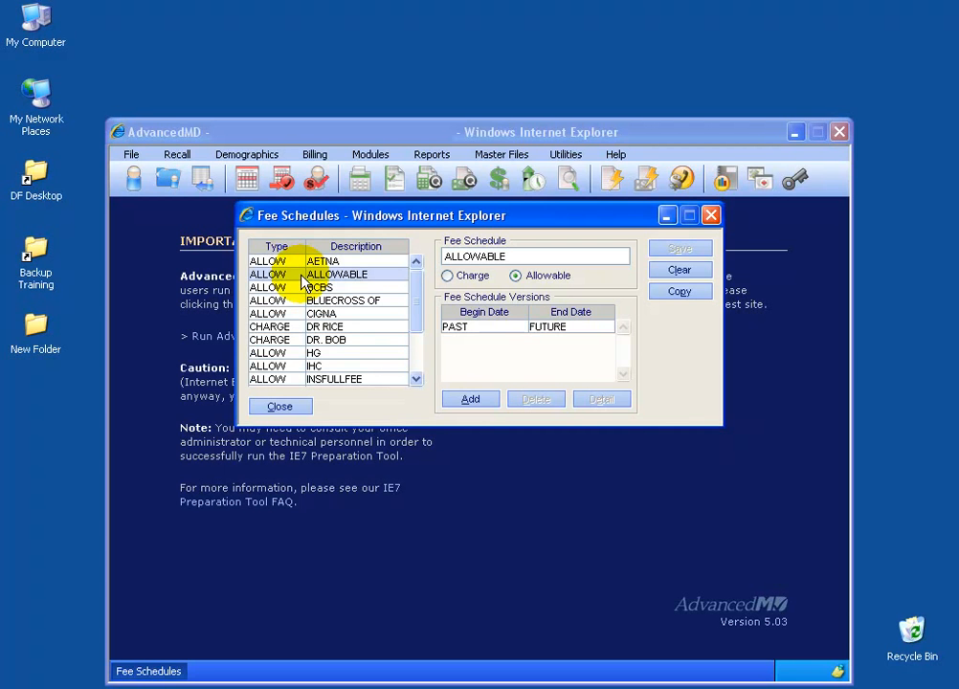
pyautogui.click(479, 329)
pyautogui.click(600, 398)
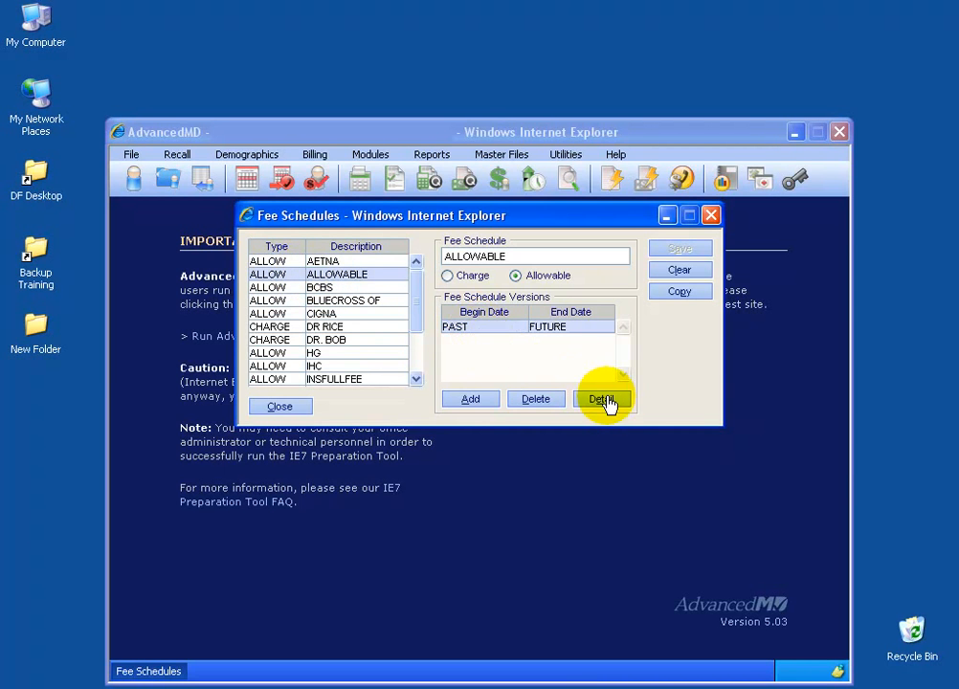
pyautogui.click(624, 264)
pyautogui.write('125')
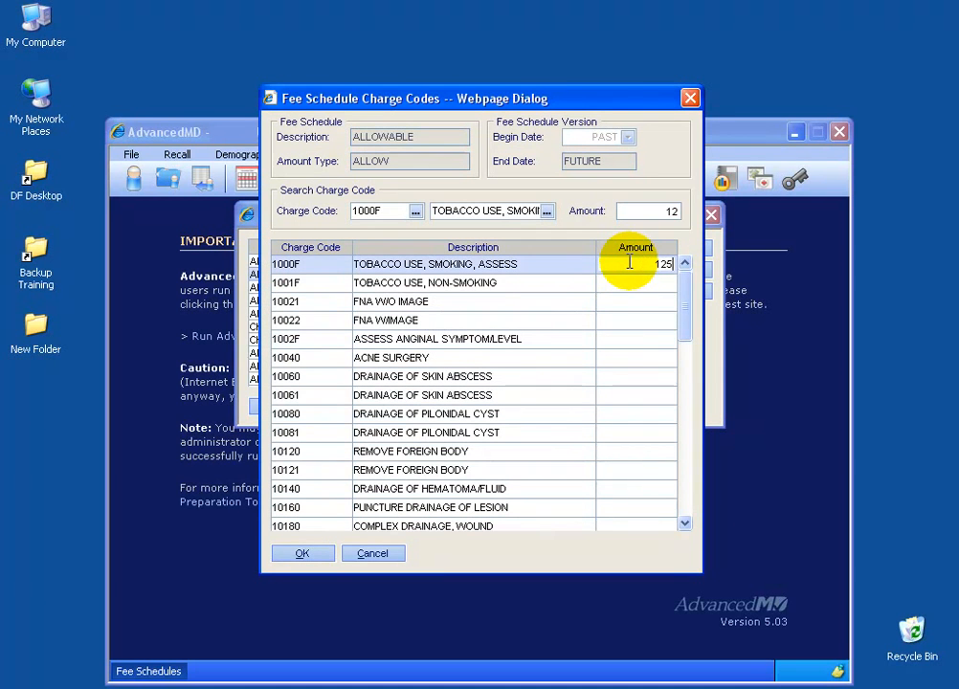
pyautogui.press('Tab')
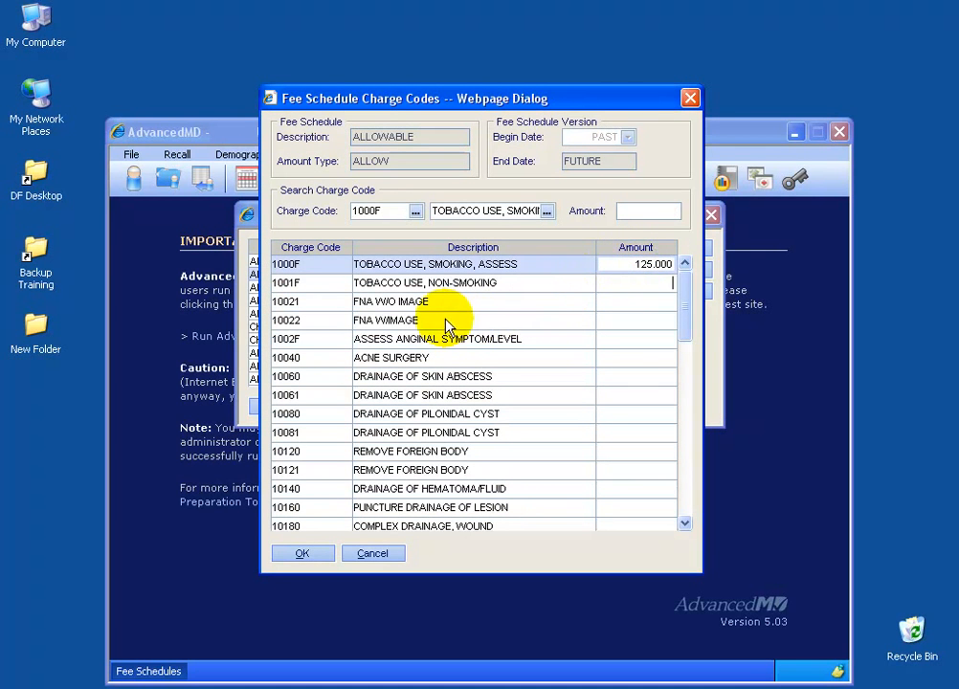
pyautogui.click(303, 554)
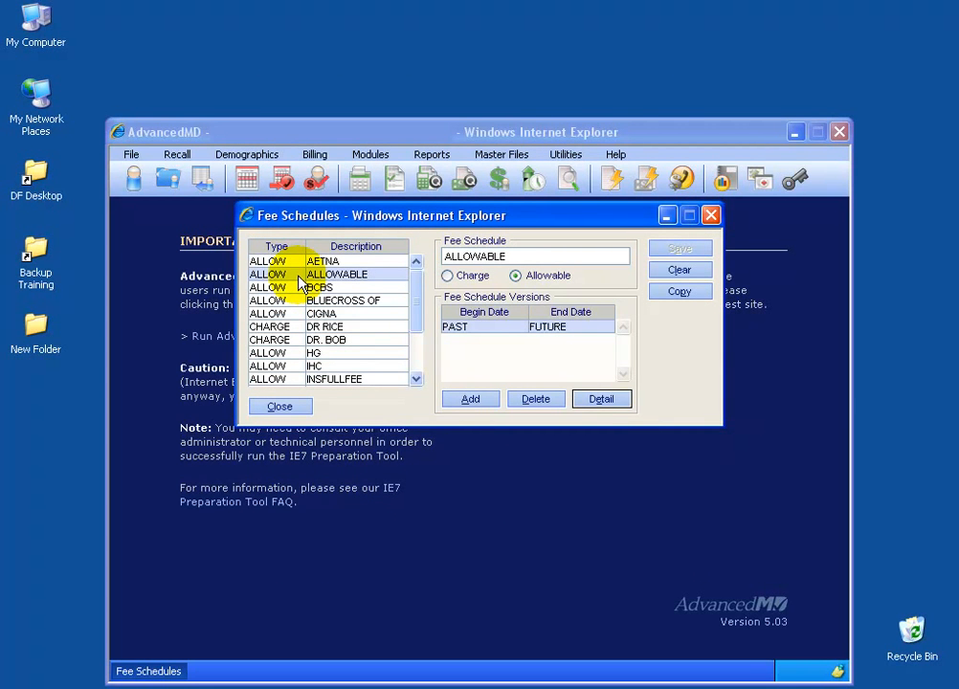
# Step: Clear the amount of charge code 1000F in the ALLOWABLE schedule's PAST to FUTURE version and save
pyautogui.click(603, 404)
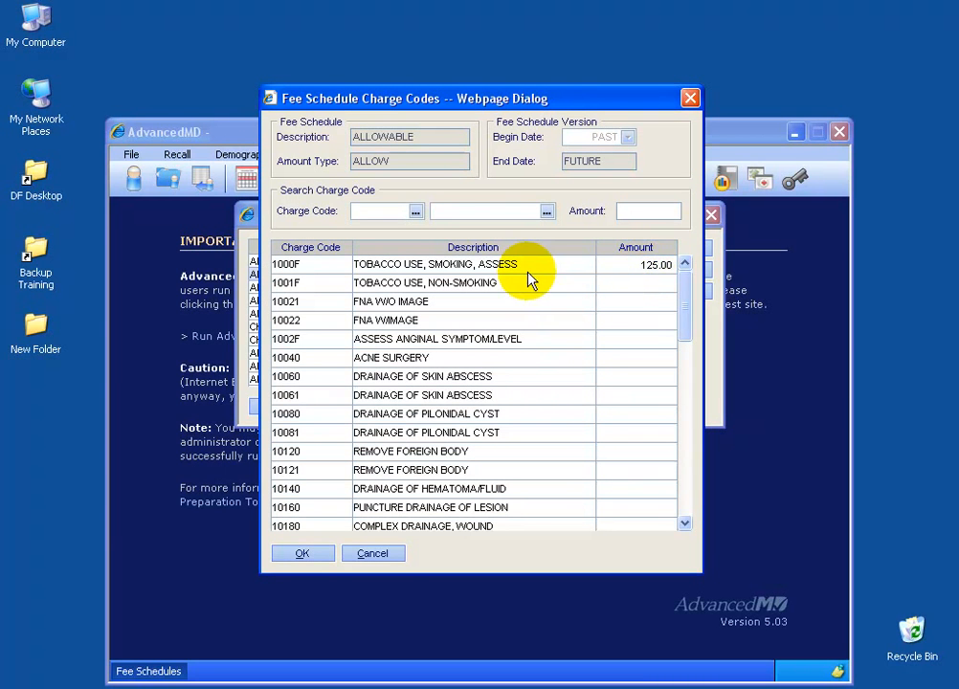
pyautogui.click(648, 264)
pyautogui.press('Delete')
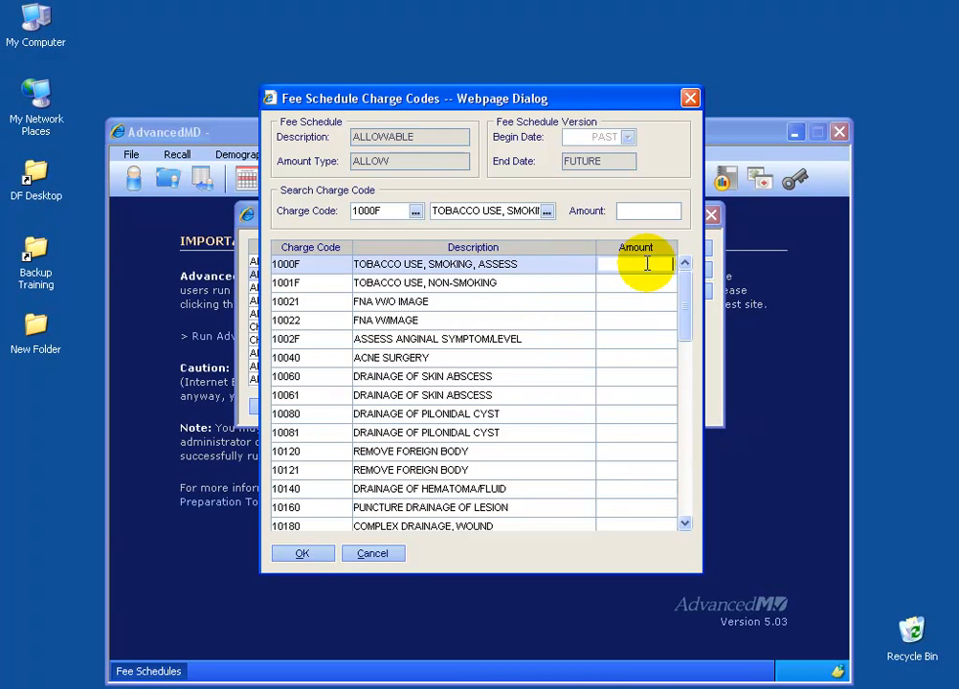
pyautogui.click(321, 557)
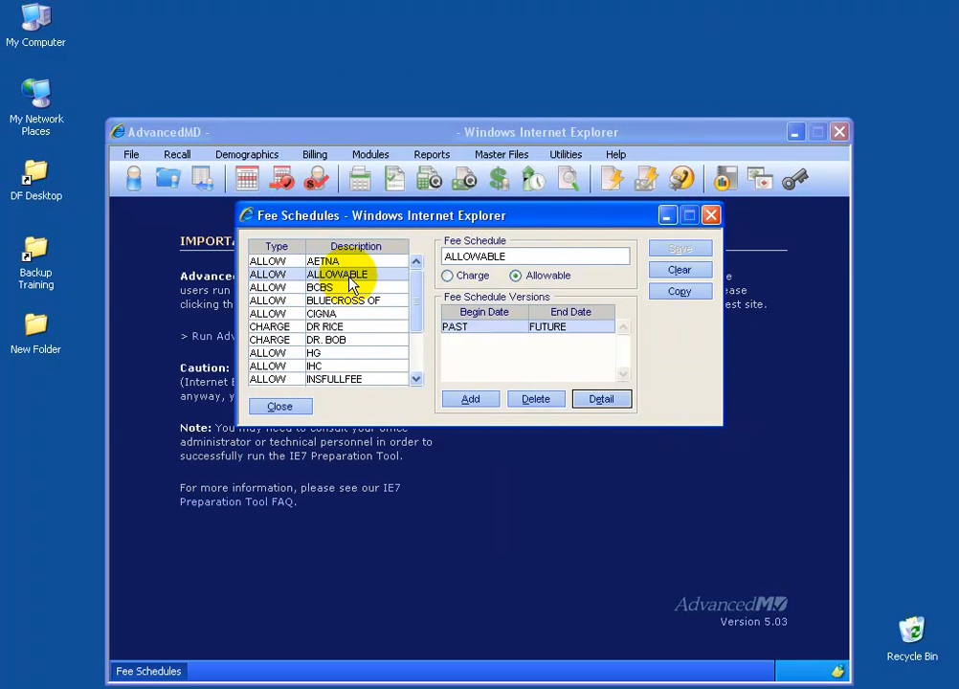
# Step: Copy the ALLOWABLE version PAST - FUTURE to a new allowable fee schedule named UHC
pyautogui.click(670, 291)
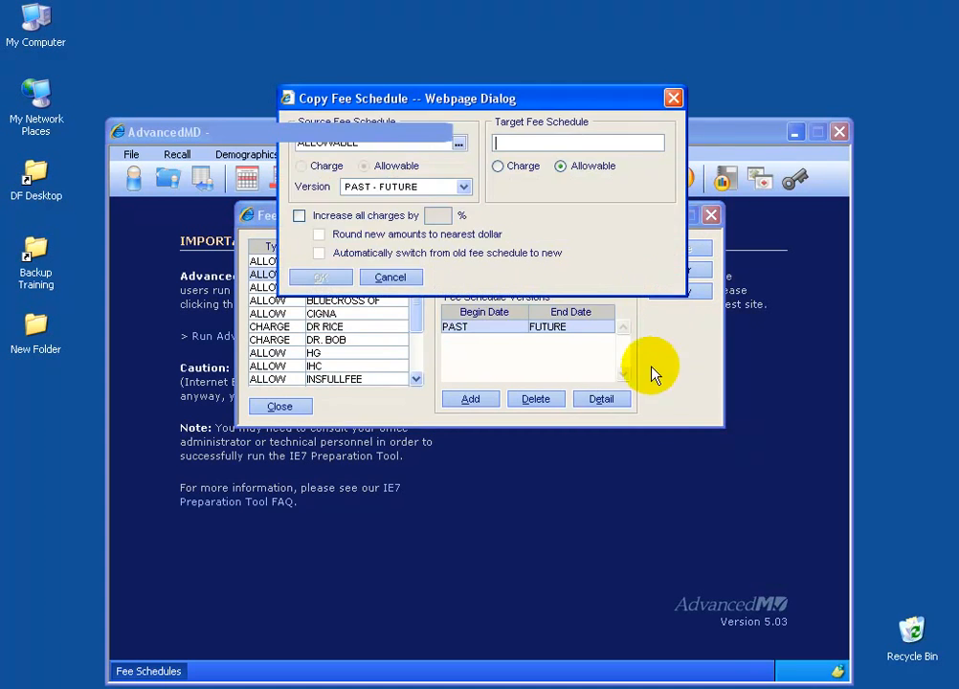
pyautogui.moveTo(459, 112); pyautogui.dragTo(467, 237)
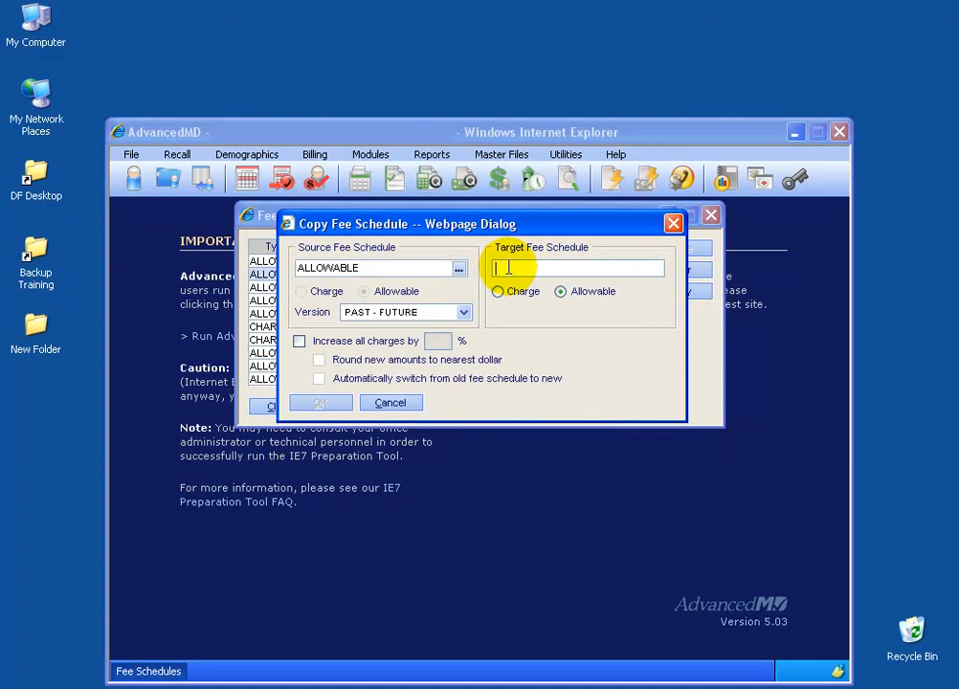
pyautogui.write('UHC')
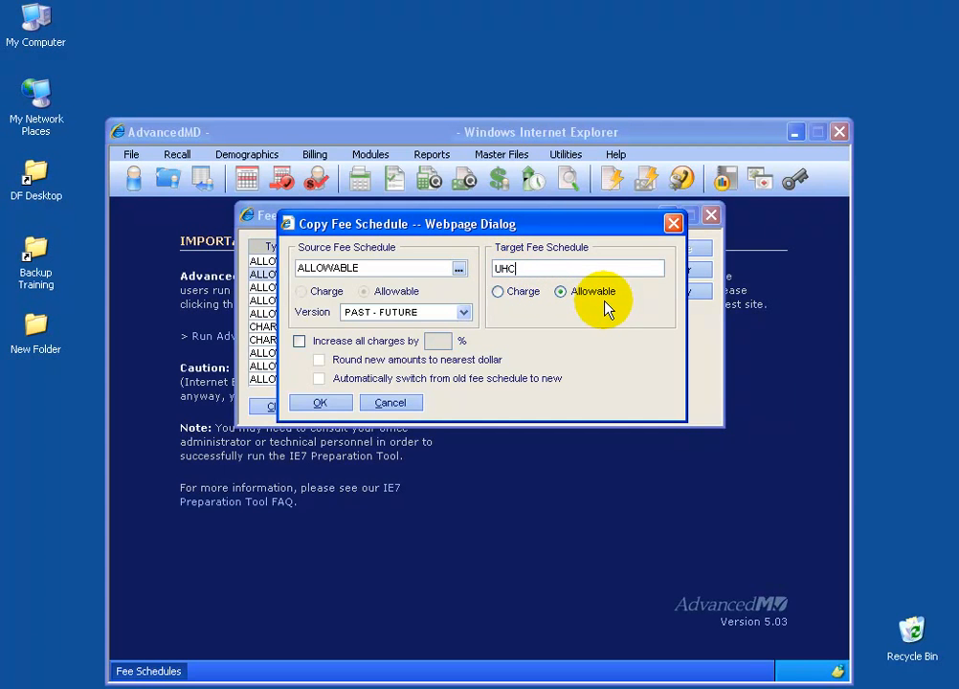
pyautogui.click(325, 404)
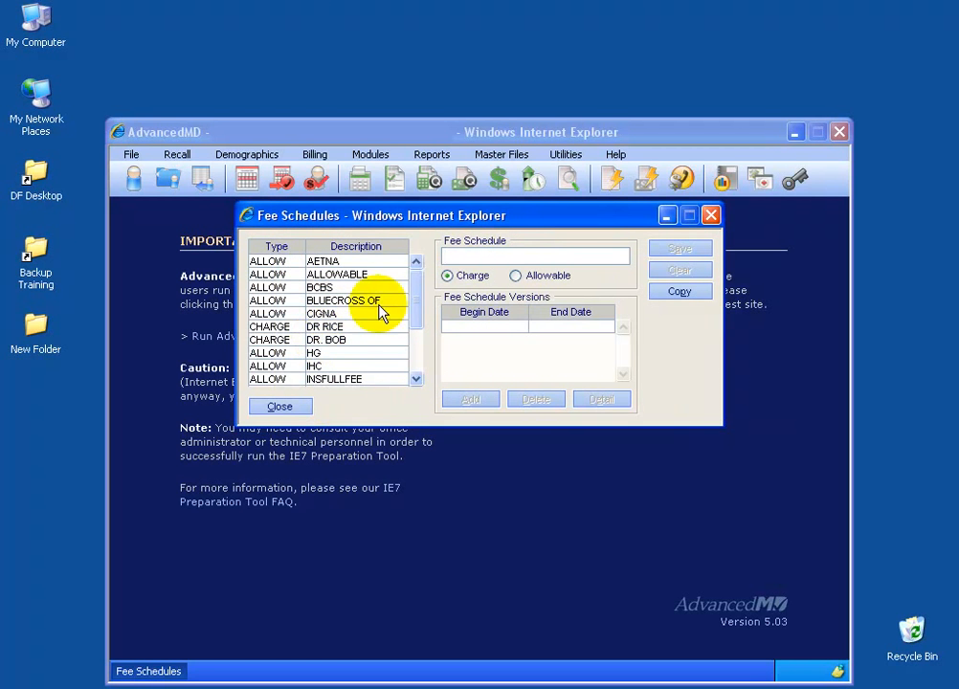
# Step: Examine the charge code amounts in the UHC schedule's PAST to FUTURE version, including codes 1000F, 10021 and 10022
pyautogui.moveTo(416, 296); pyautogui.dragTo(414, 336)
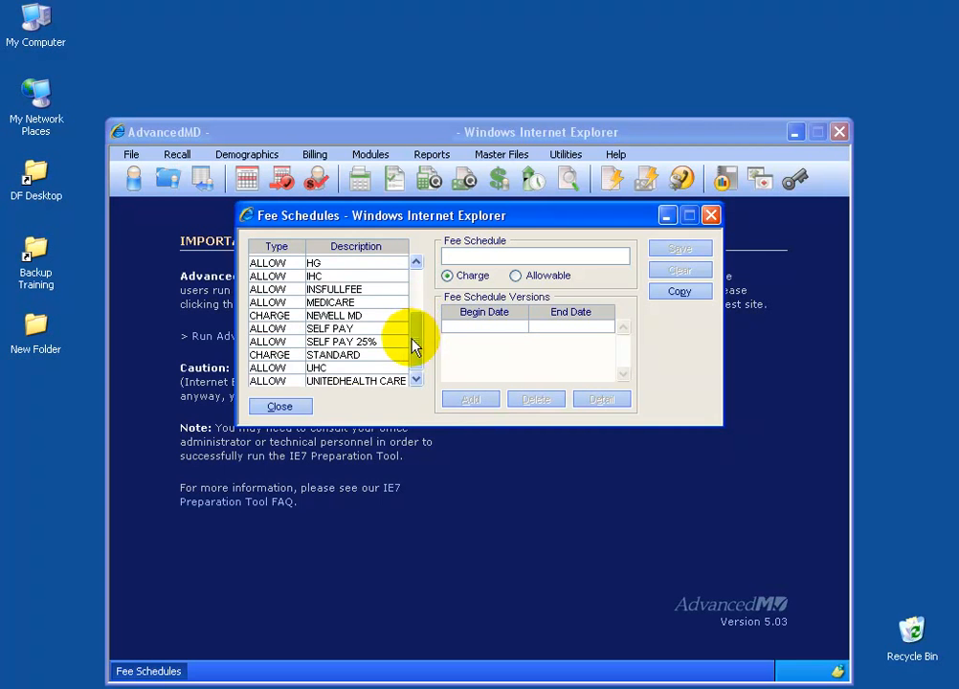
pyautogui.click(333, 369)
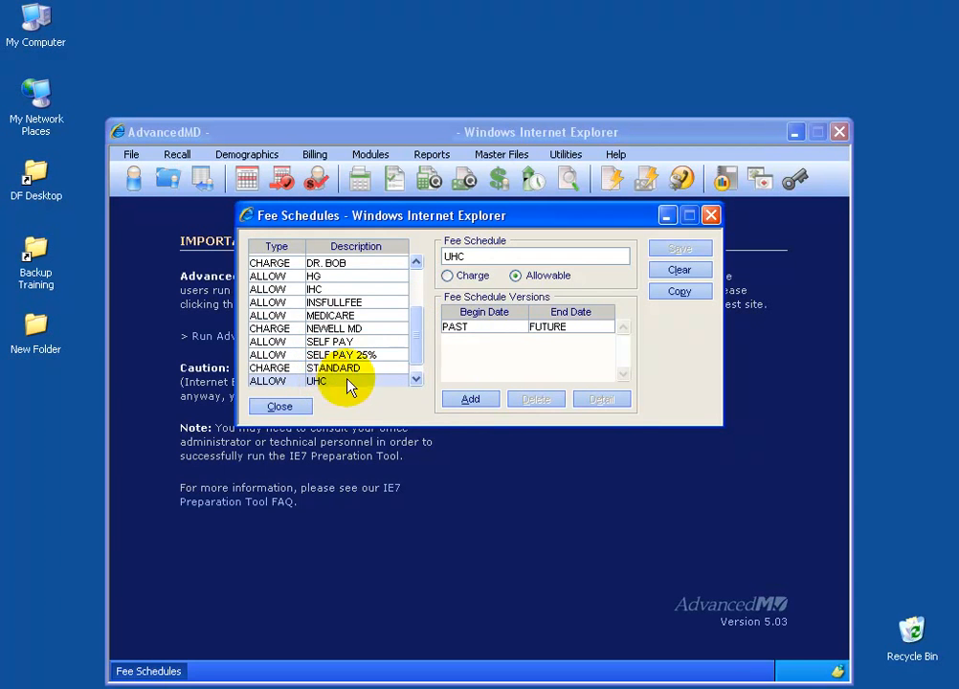
pyautogui.click(493, 328)
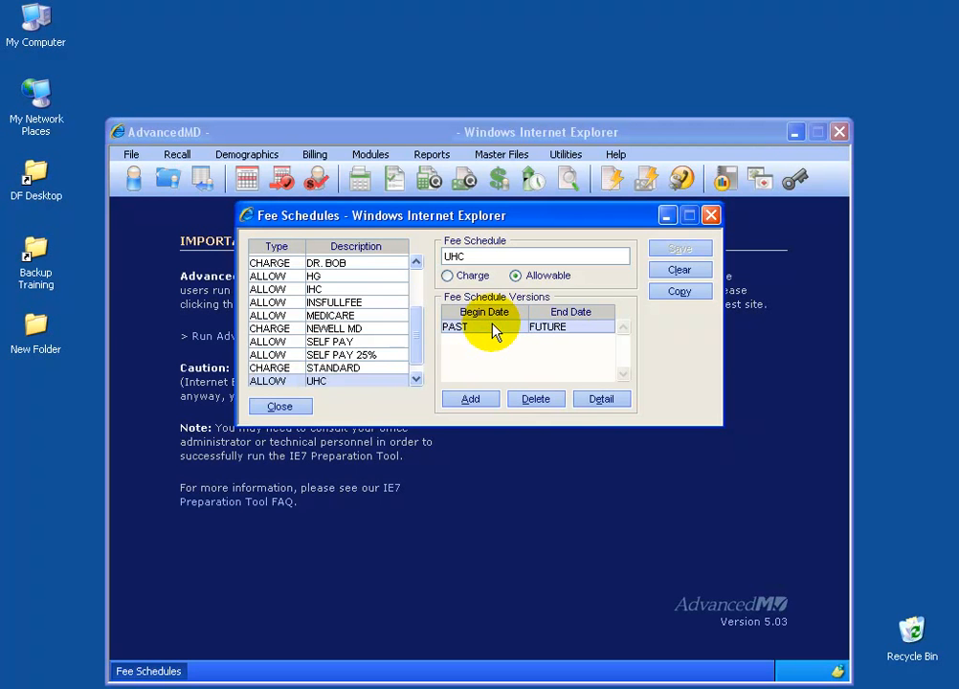
pyautogui.click(601, 399)
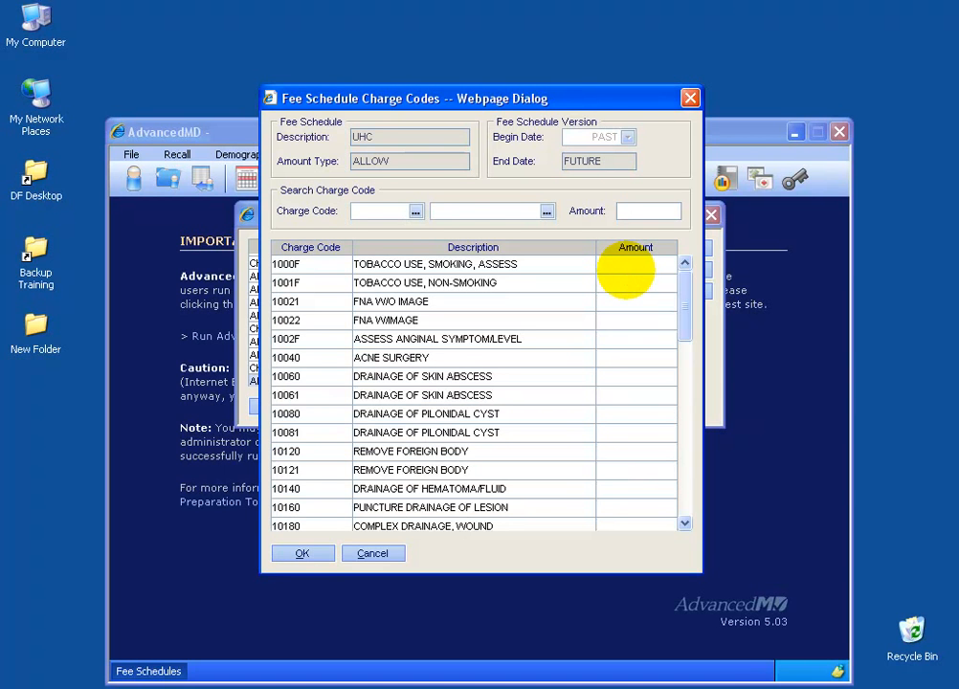
pyautogui.click(627, 268)
pyautogui.click(632, 302)
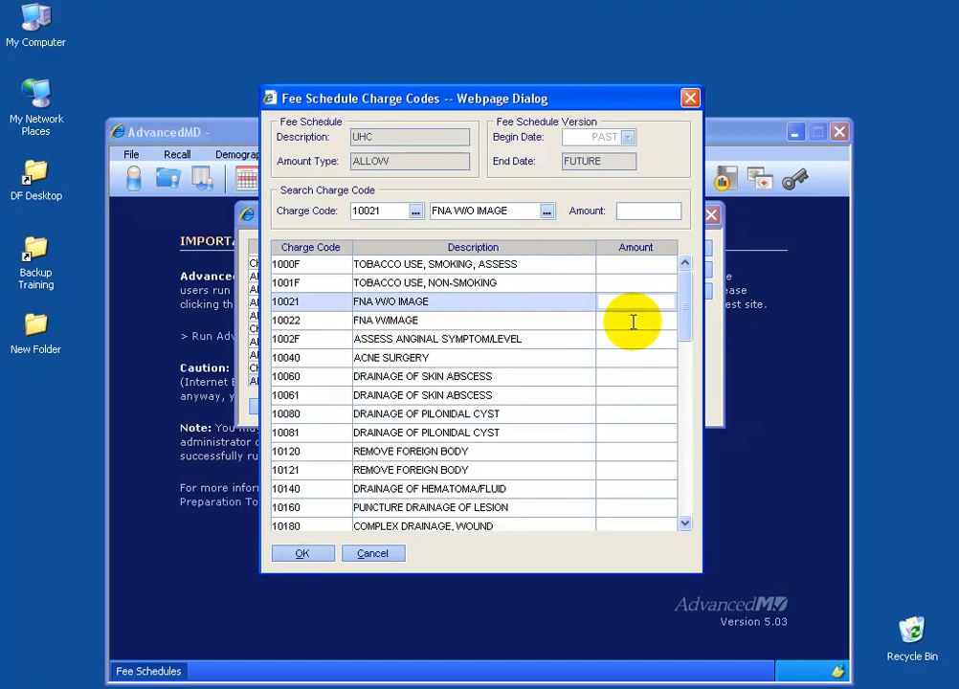
pyautogui.click(633, 321)
pyautogui.click(301, 554)
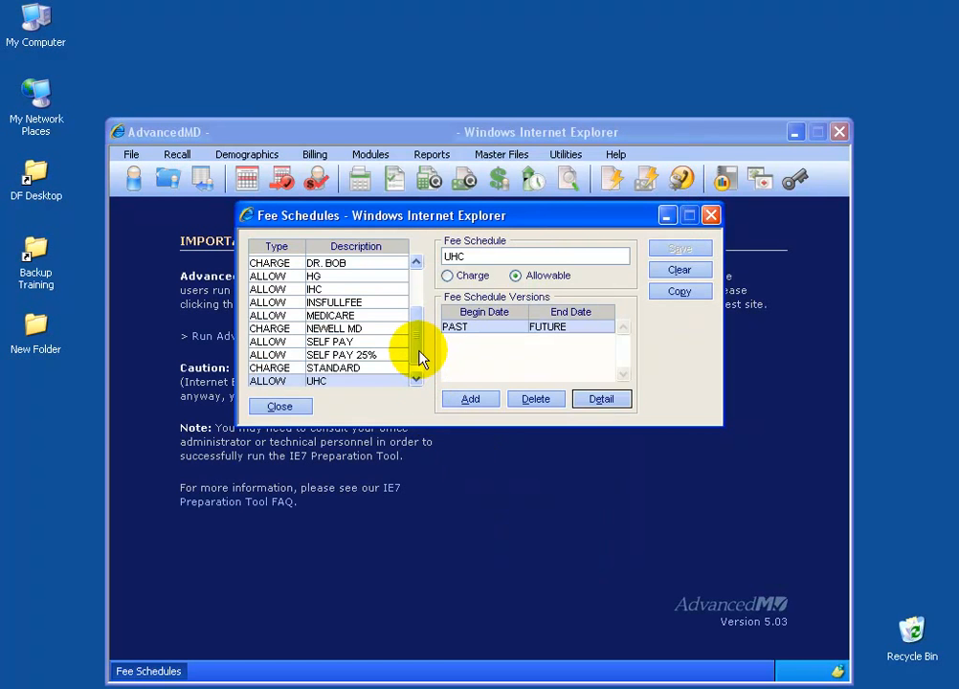
pyautogui.moveTo(417, 353); pyautogui.dragTo(415, 298)
pyautogui.click(369, 278)
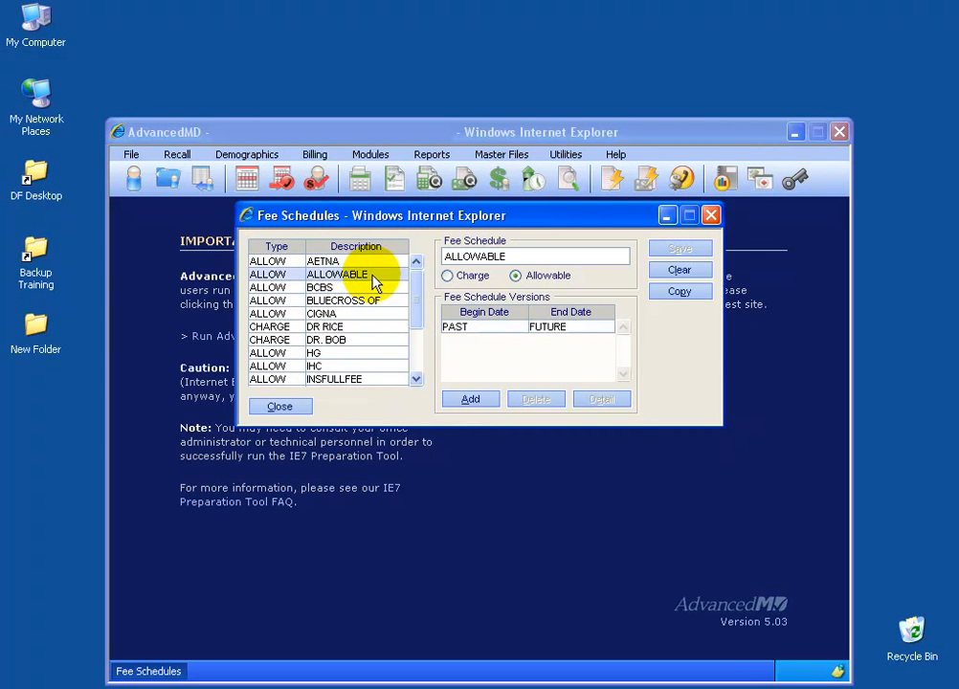
pyautogui.click(475, 330)
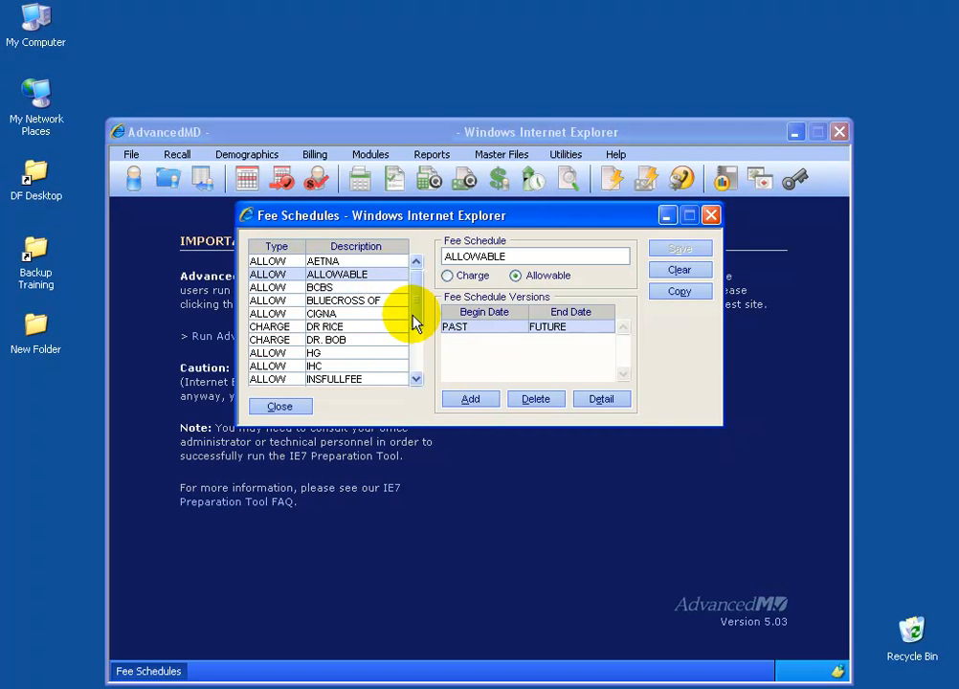
# Step: Add a UHC version beginning 01/01/2007, copying the PAST - FUTURE charge fees with all charges increased by 2%
pyautogui.moveTo(414, 322); pyautogui.dragTo(409, 368)
pyautogui.click(337, 371)
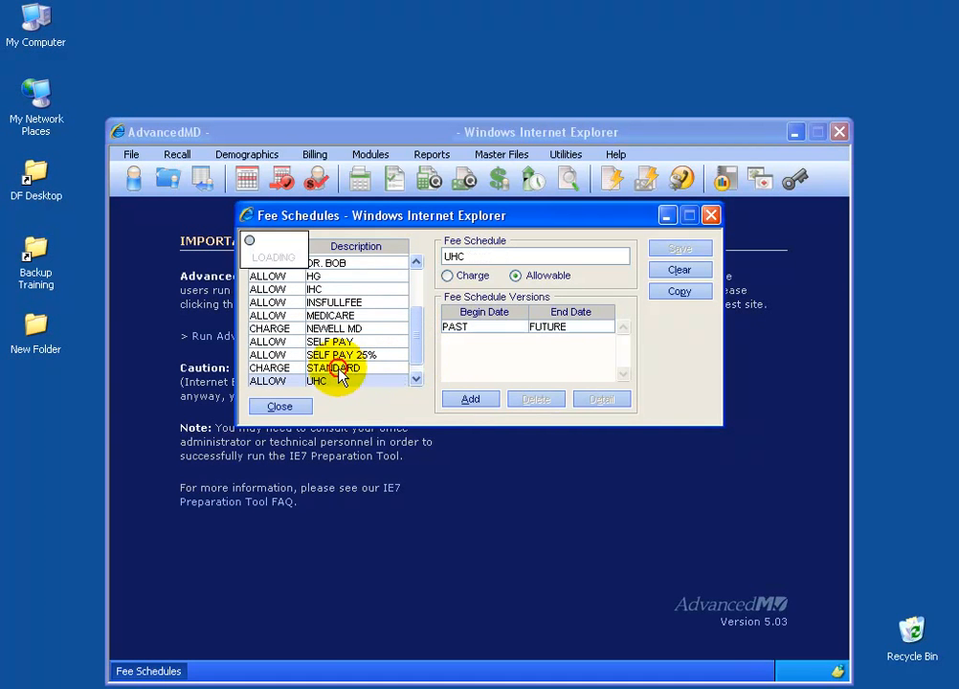
pyautogui.click(494, 327)
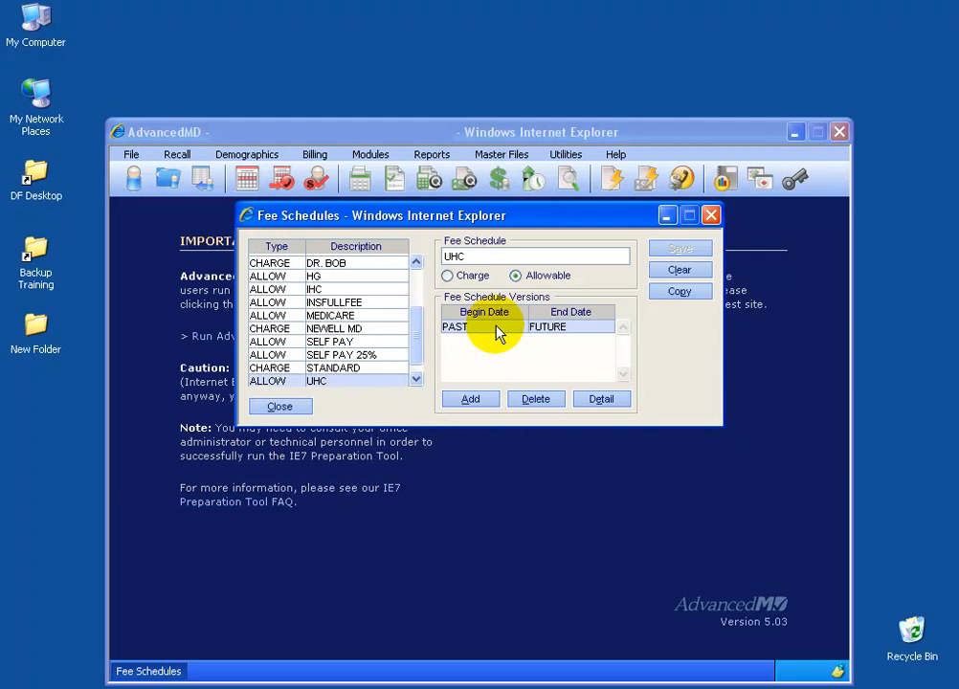
pyautogui.click(479, 400)
pyautogui.moveTo(497, 96); pyautogui.dragTo(507, 229)
pyautogui.click(665, 320)
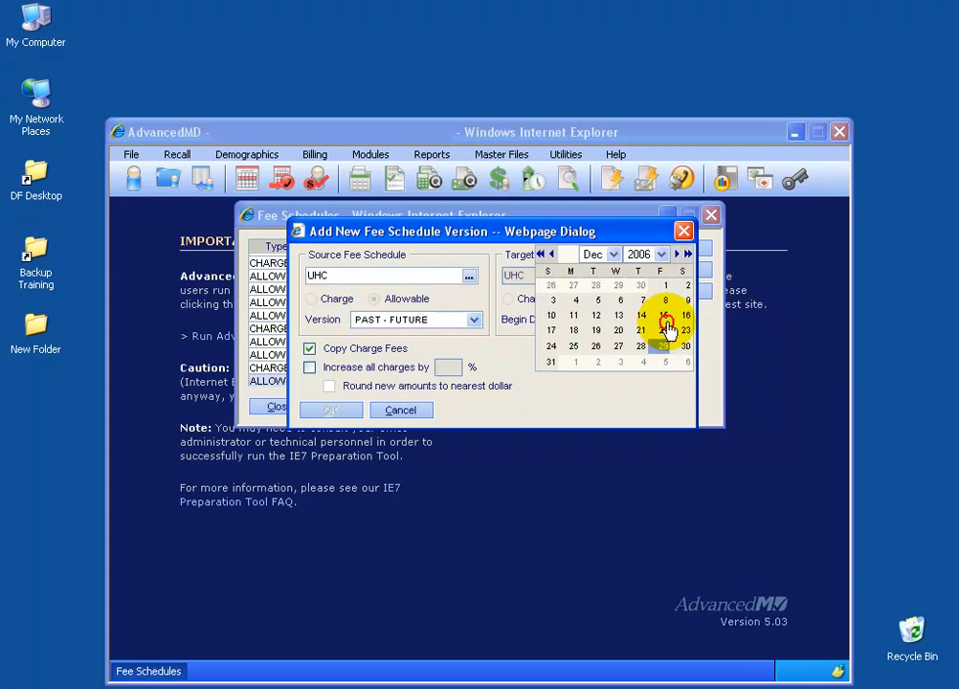
pyautogui.click(578, 362)
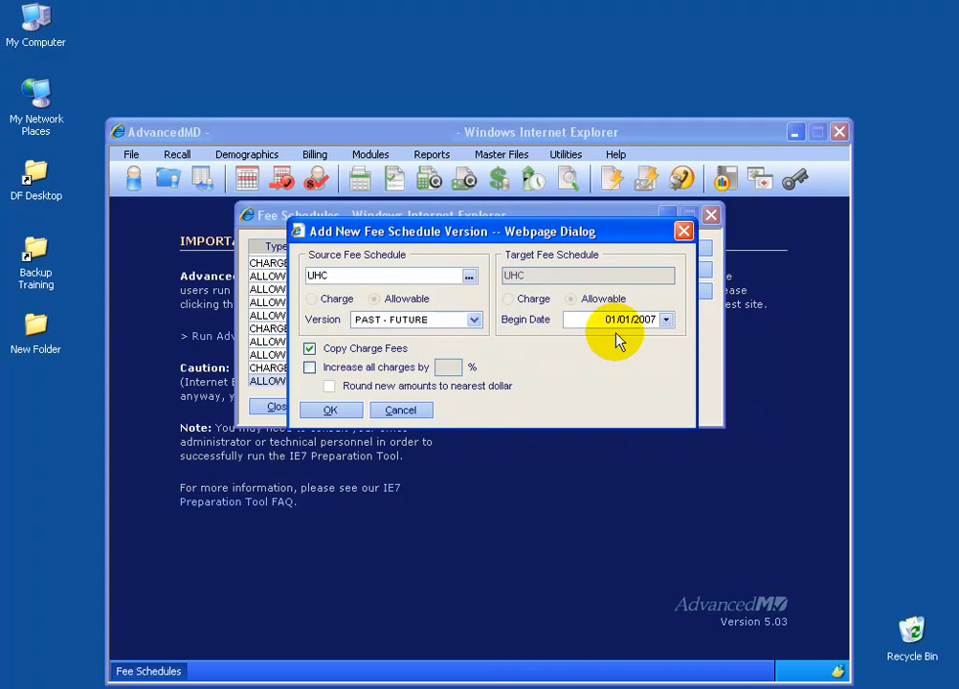
pyautogui.click(309, 368)
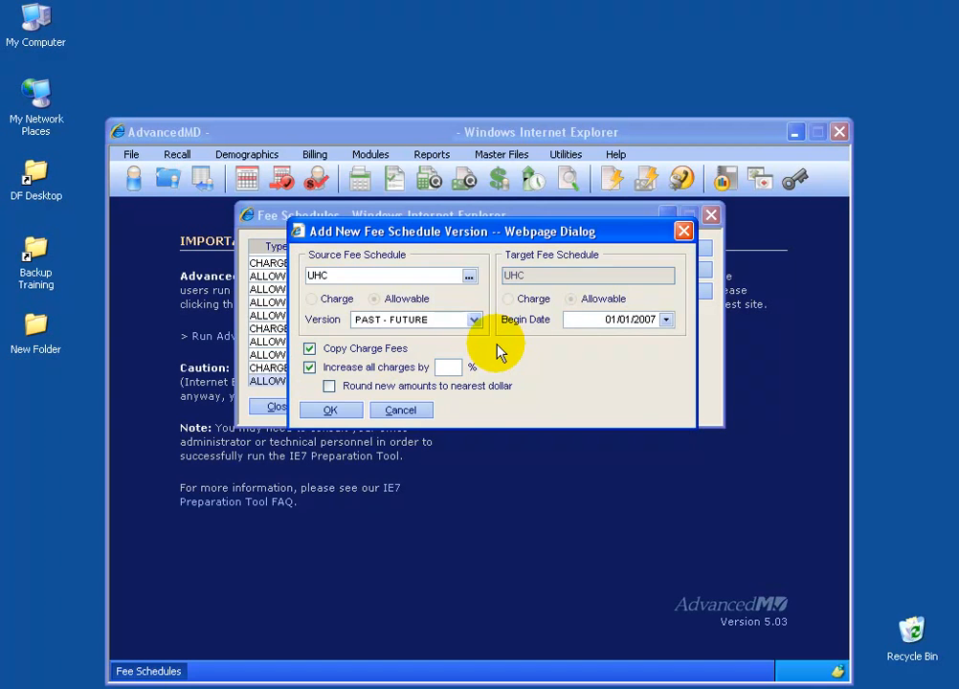
pyautogui.write('2')
pyautogui.click(331, 414)
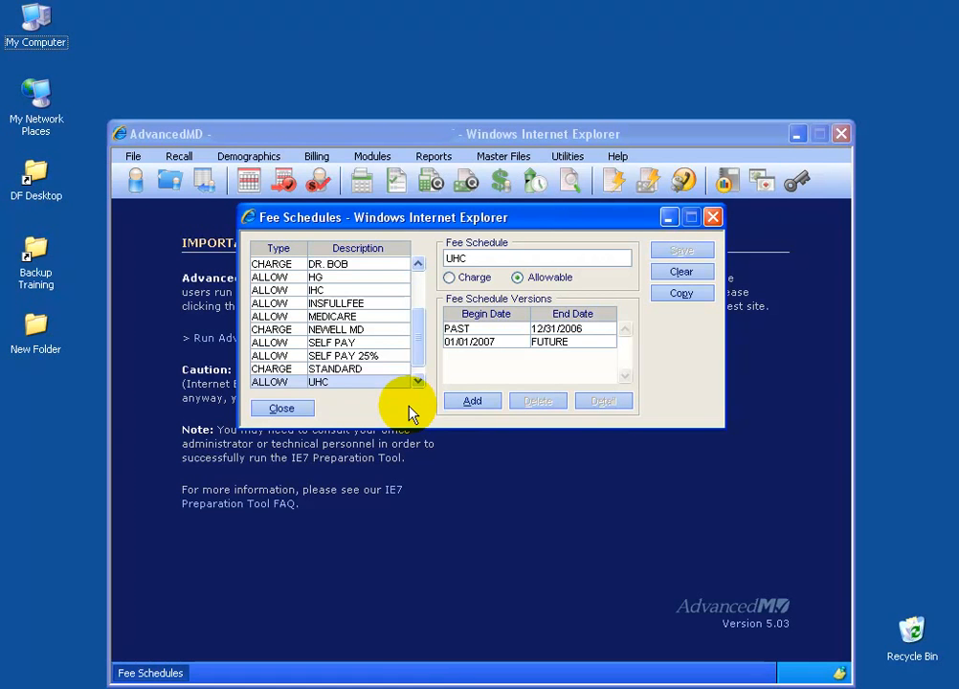
# Step: Start adding a new version to the MEDICARE allowable fee schedule
pyautogui.click(368, 320)
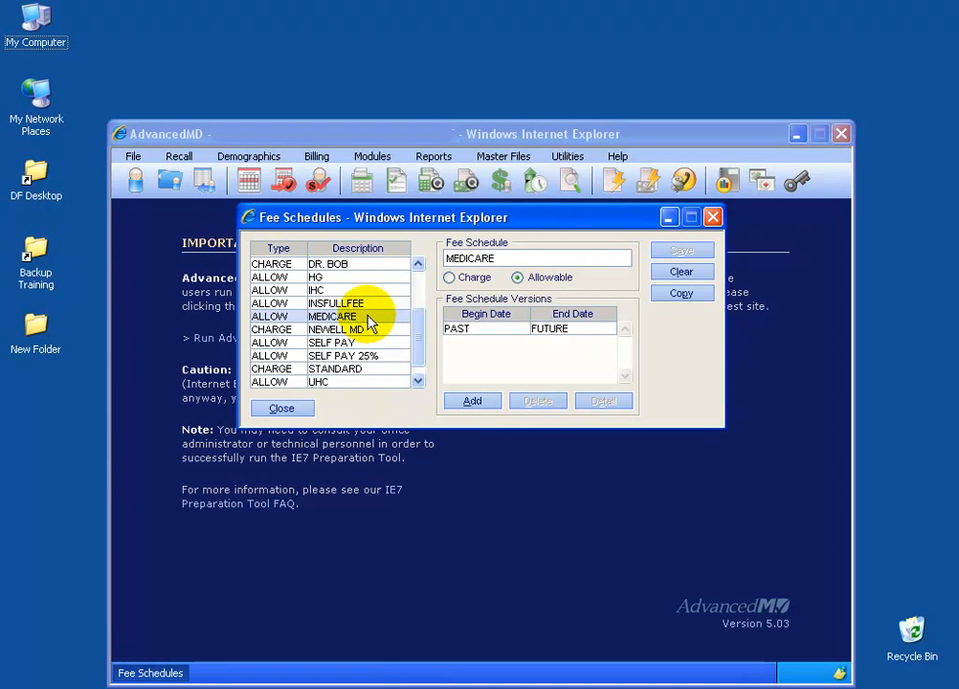
pyautogui.click(471, 400)
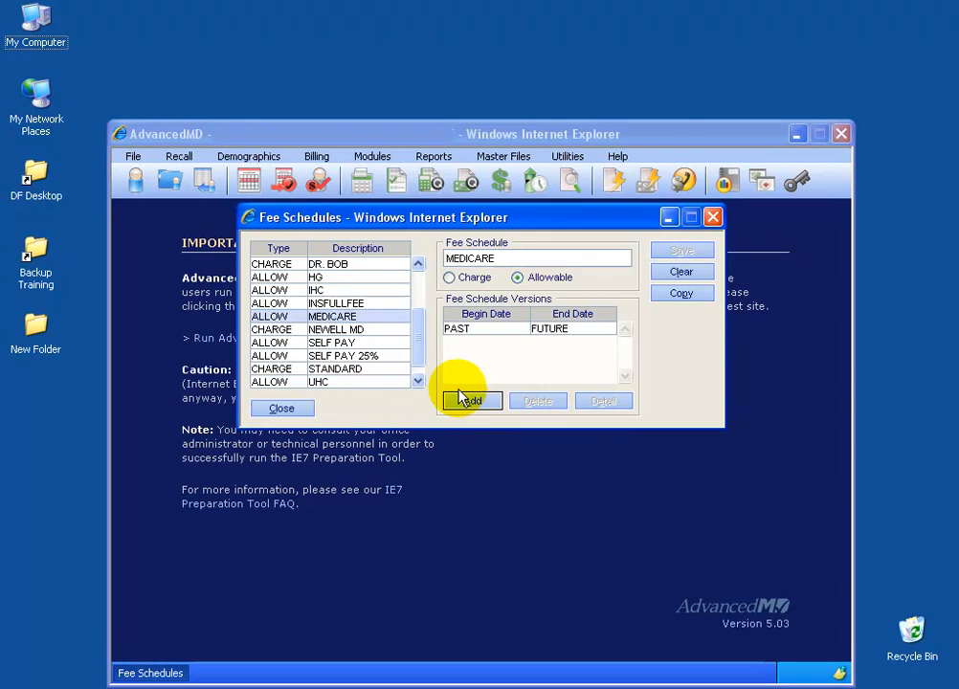
pyautogui.doubleClick(356, 287)
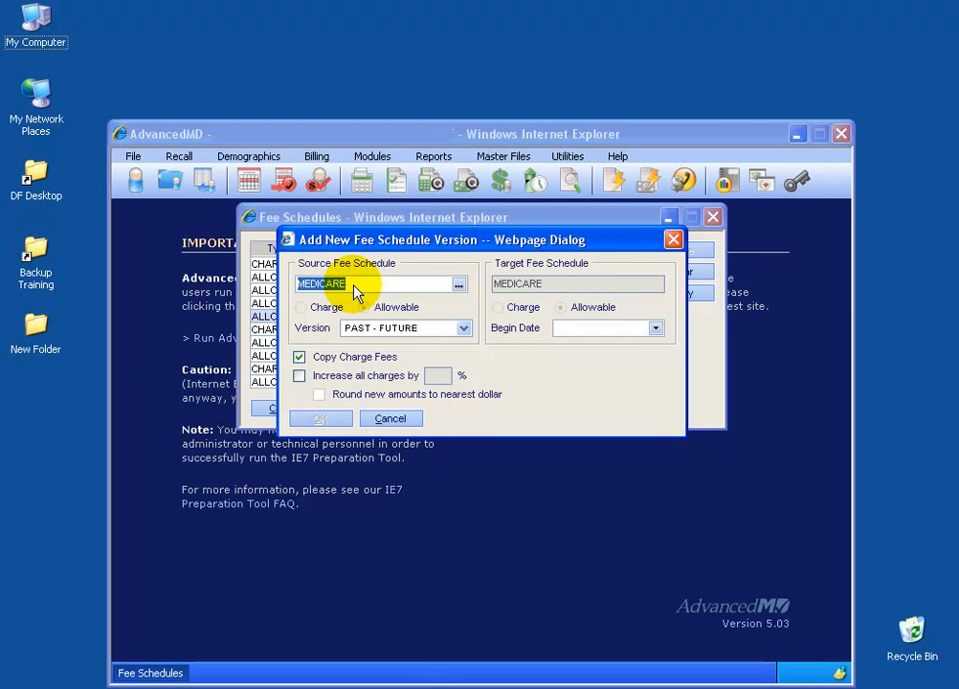
pyautogui.press('Delete')
pyautogui.click(457, 284)
pyautogui.write('#MCR')
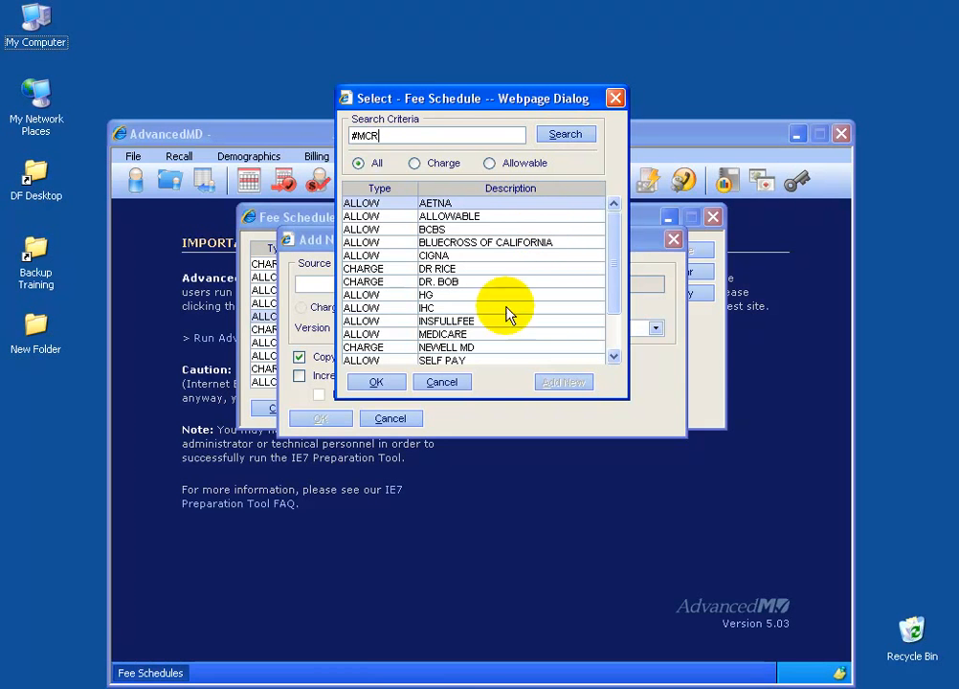
pyautogui.click(463, 383)
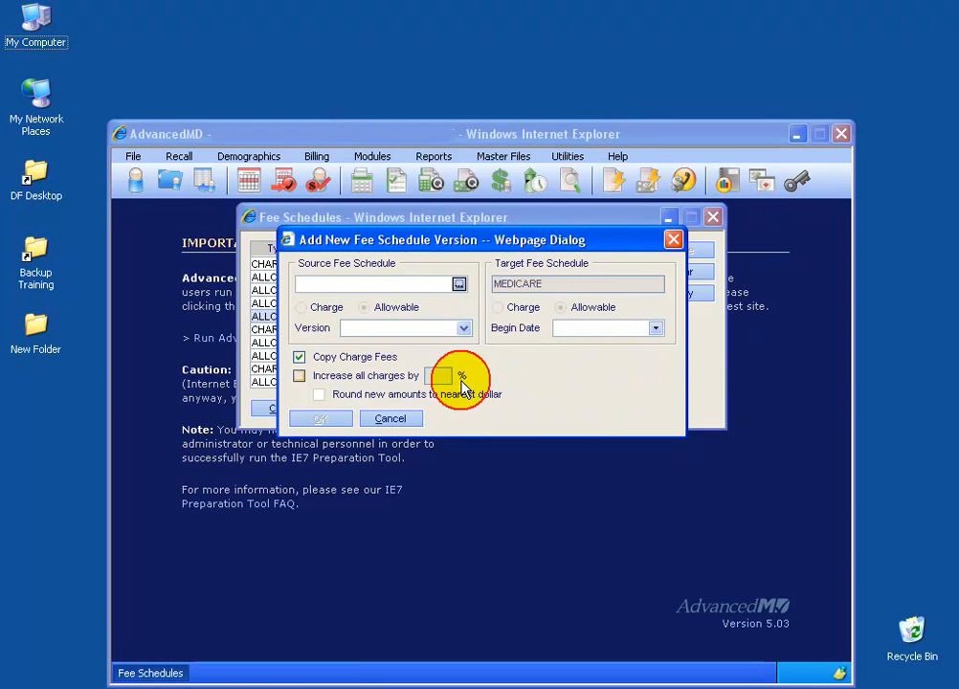
# Step: Choose MEDICARE as the source and create the version beginning 01/01/2007, copying the PAST - FUTURE charge fees without an increase
pyautogui.click(416, 284)
pyautogui.click(458, 285)
pyautogui.scroll(-2, 612, 277)
pyautogui.doubleClick(488, 307)
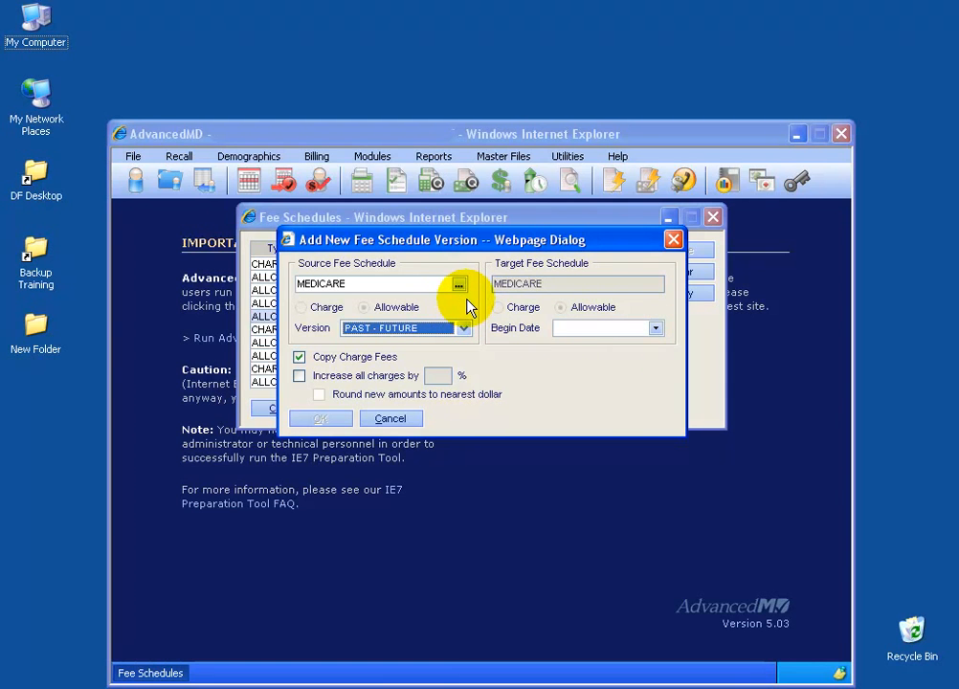
pyautogui.click(655, 328)
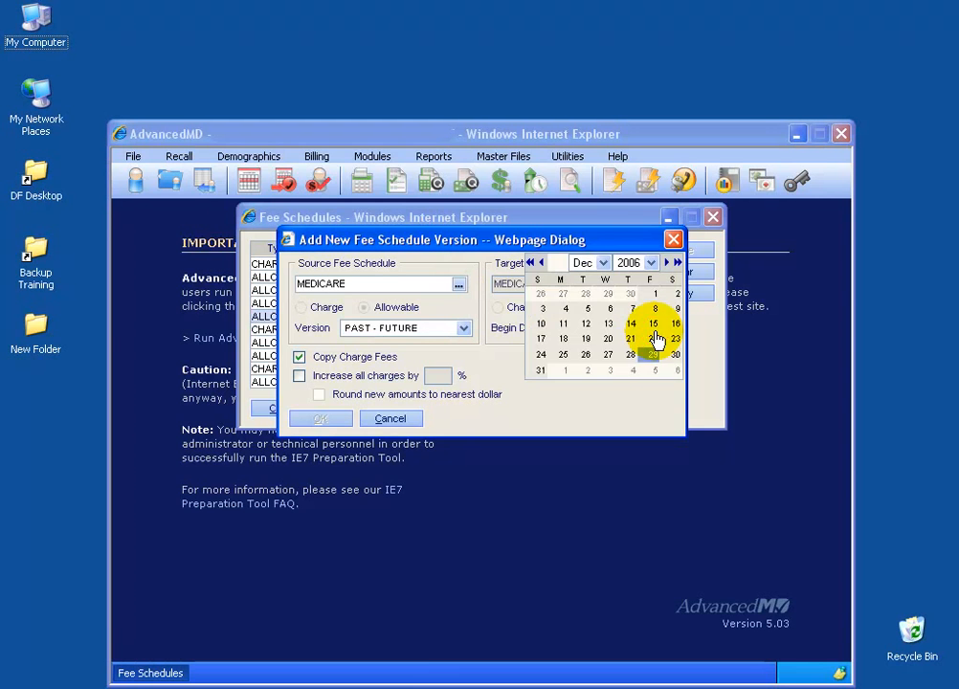
pyautogui.click(565, 369)
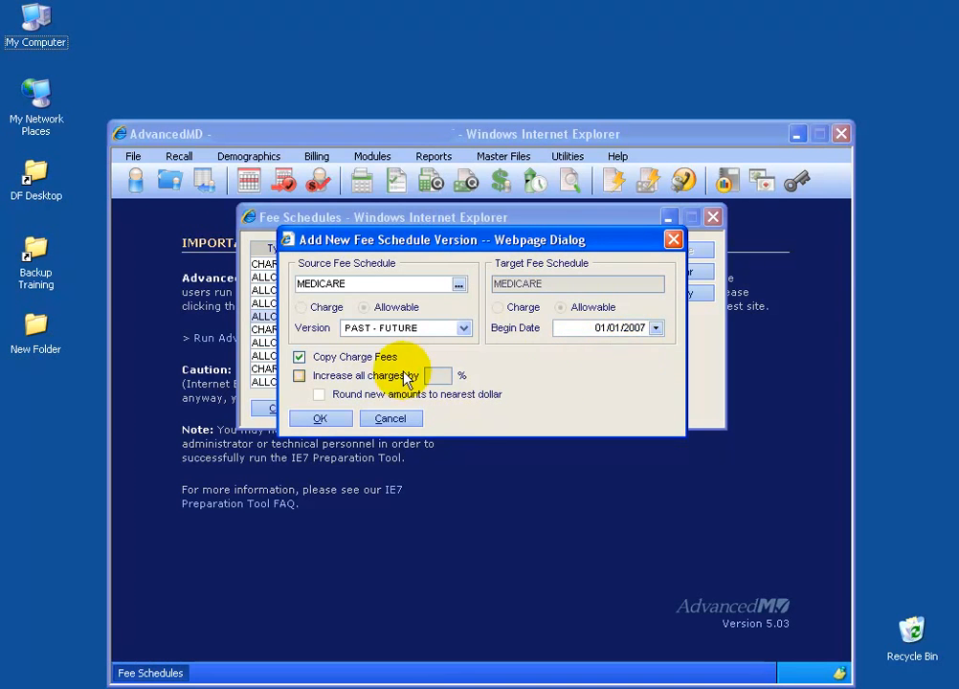
pyautogui.click(340, 419)
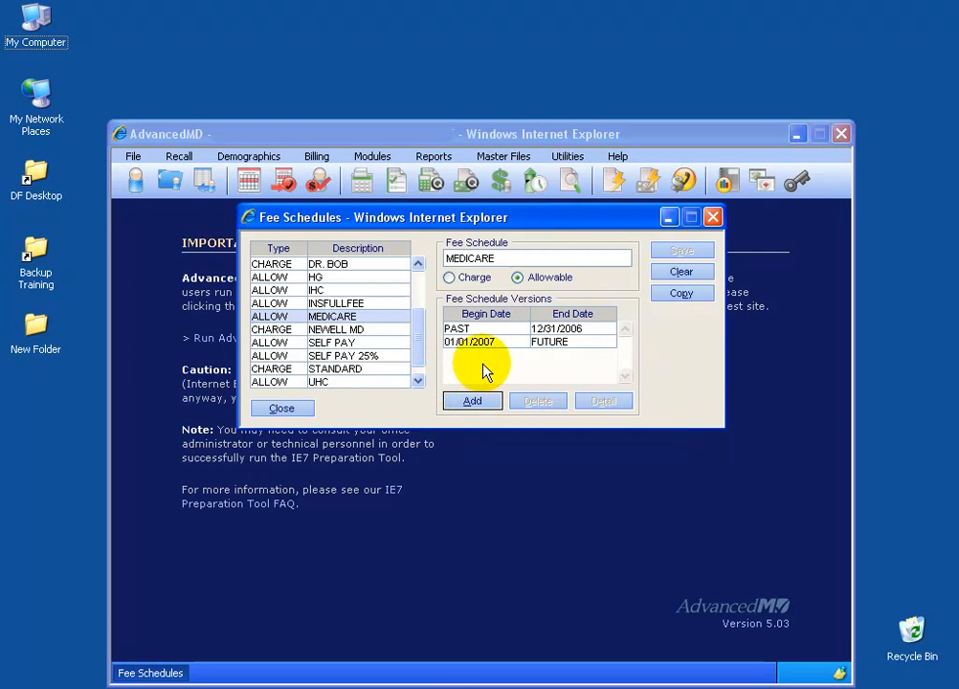